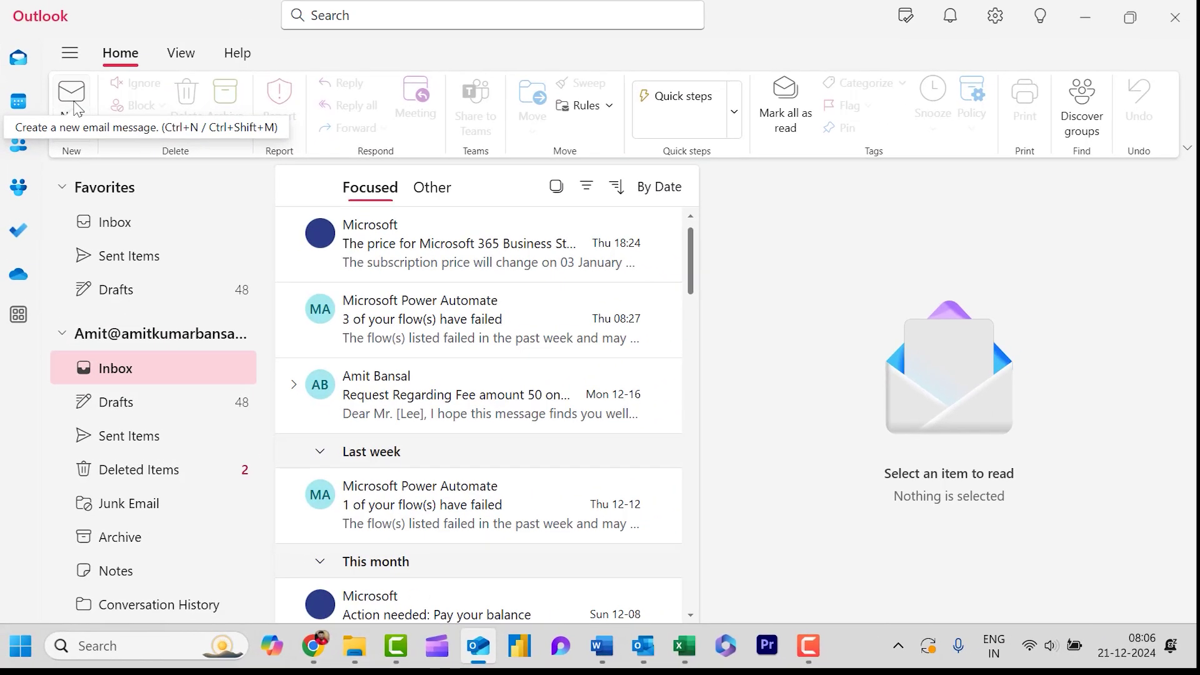
Start a new mail, maximize its compose window and put the cursor in the body.
{"action": "left_click", "coordinate": [73, 107]}
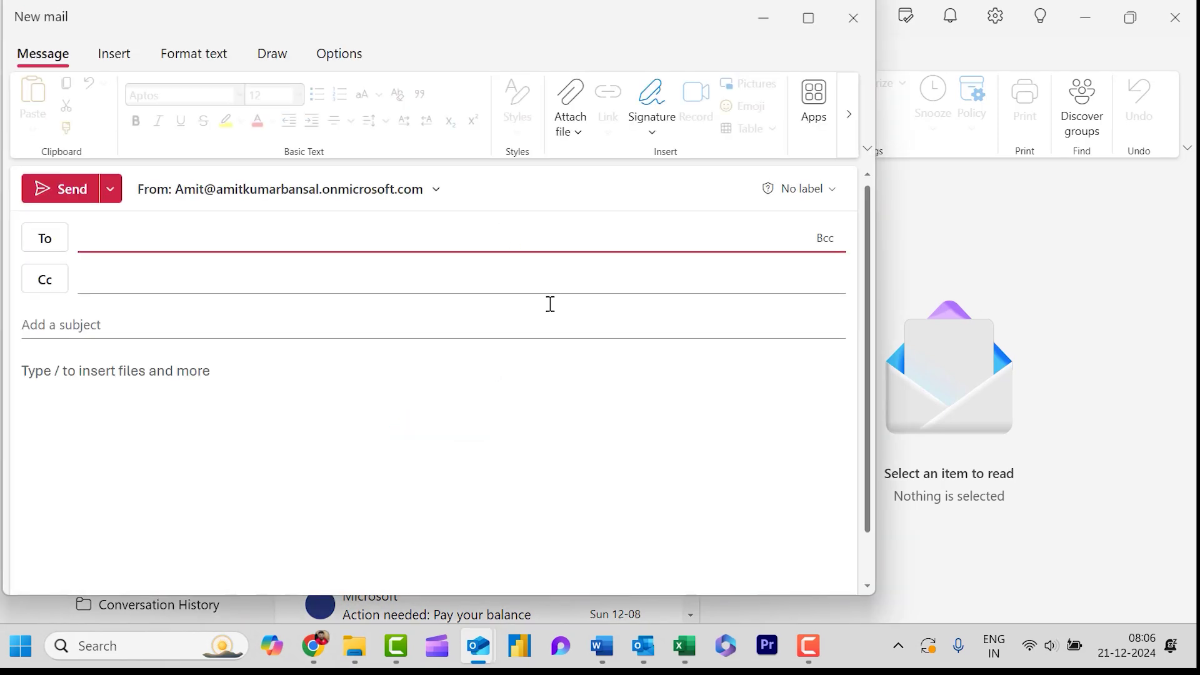
{"action": "left_click", "coordinate": [809, 17]}
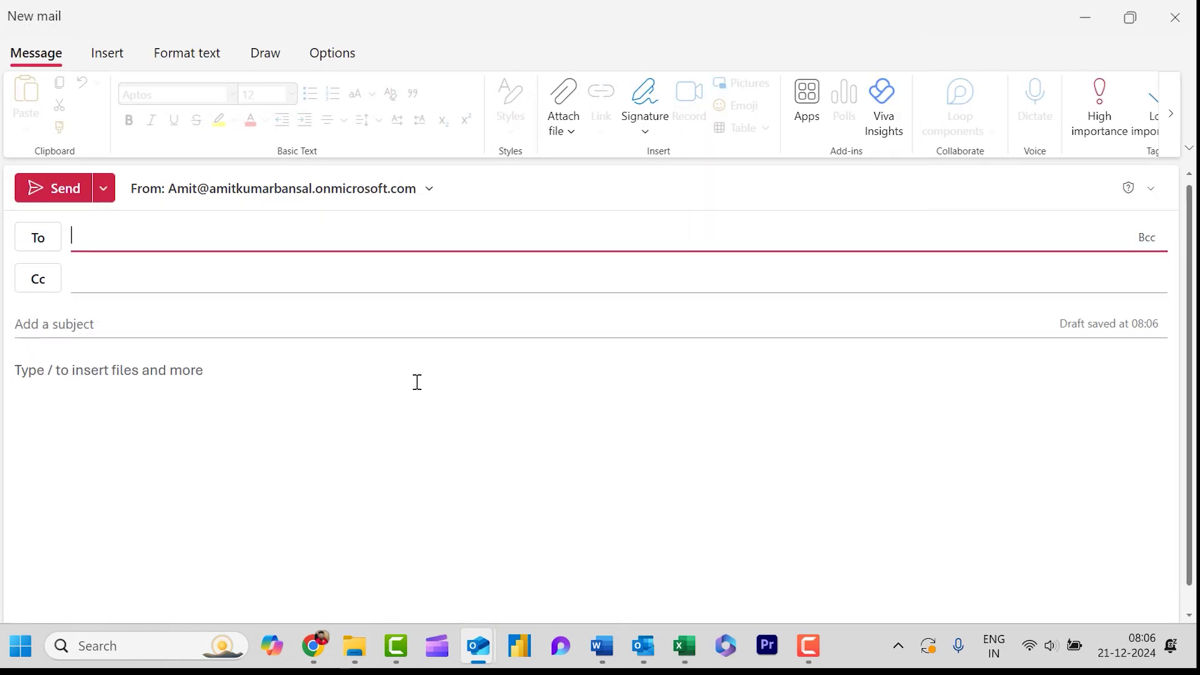
{"action": "left_click", "coordinate": [418, 381]}
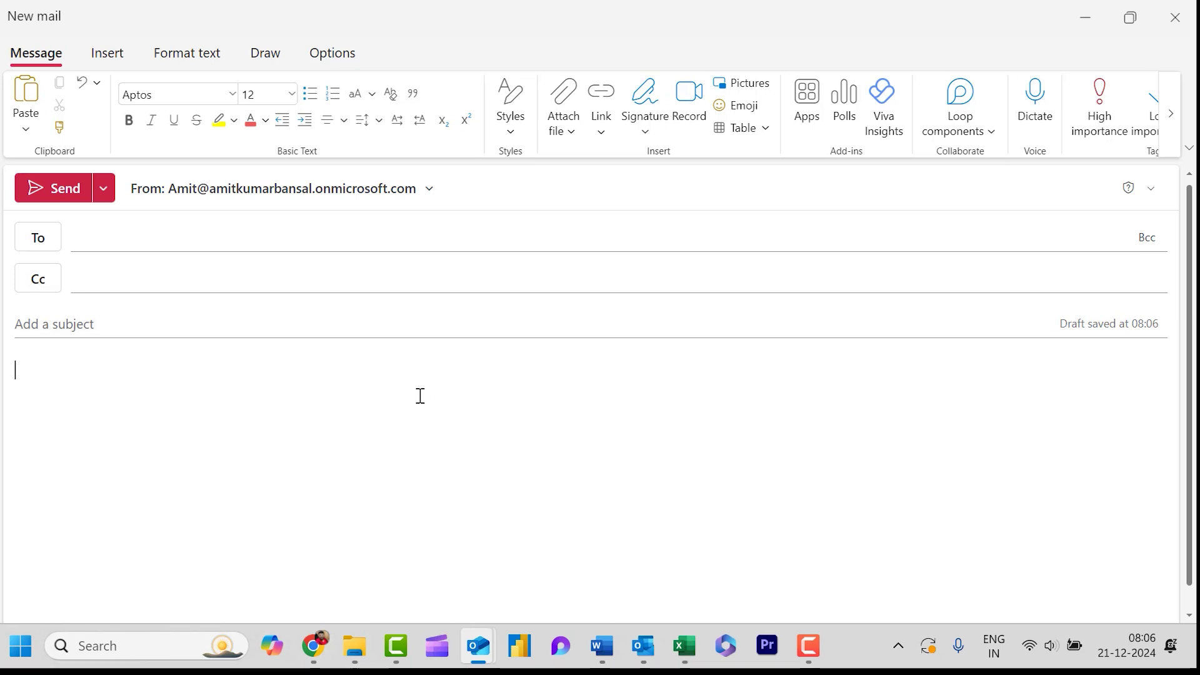
Insert a 5-column by 3-row table in the body and move to the line below it.
{"action": "left_click", "coordinate": [17, 369]}
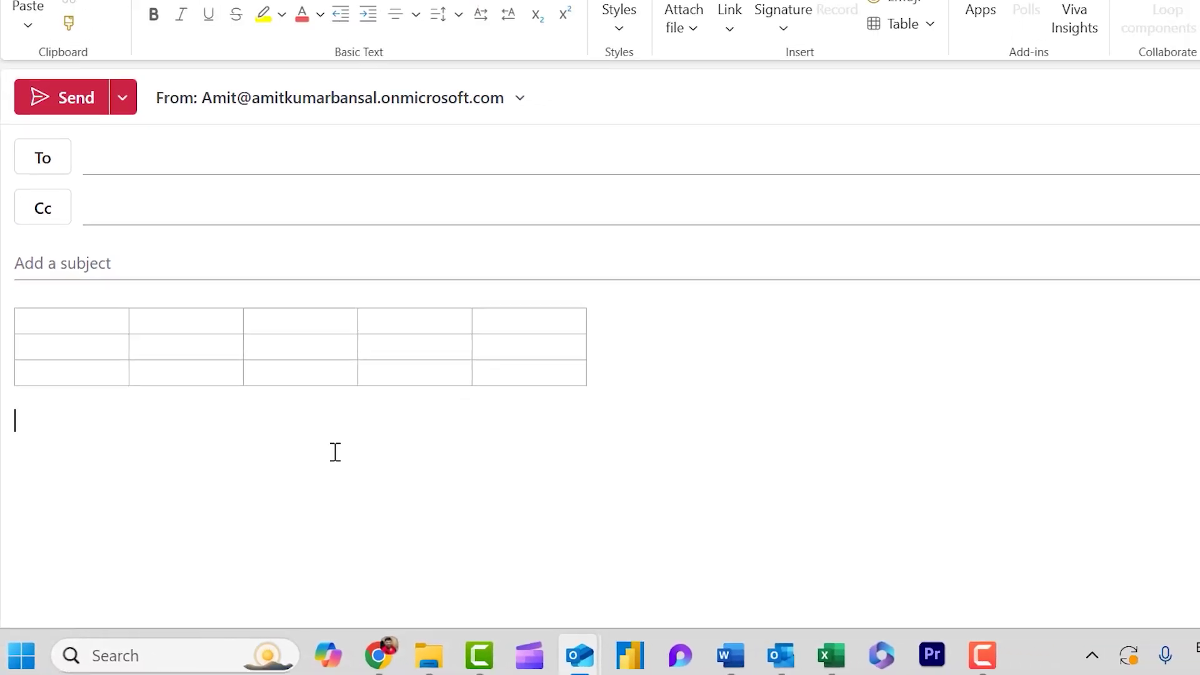
{"action": "left_click", "coordinate": [249, 430]}
Insert a 4-column, 3-row table via Insert table and add an empty line below it.
{"action": "left_click", "coordinate": [115, 1]}
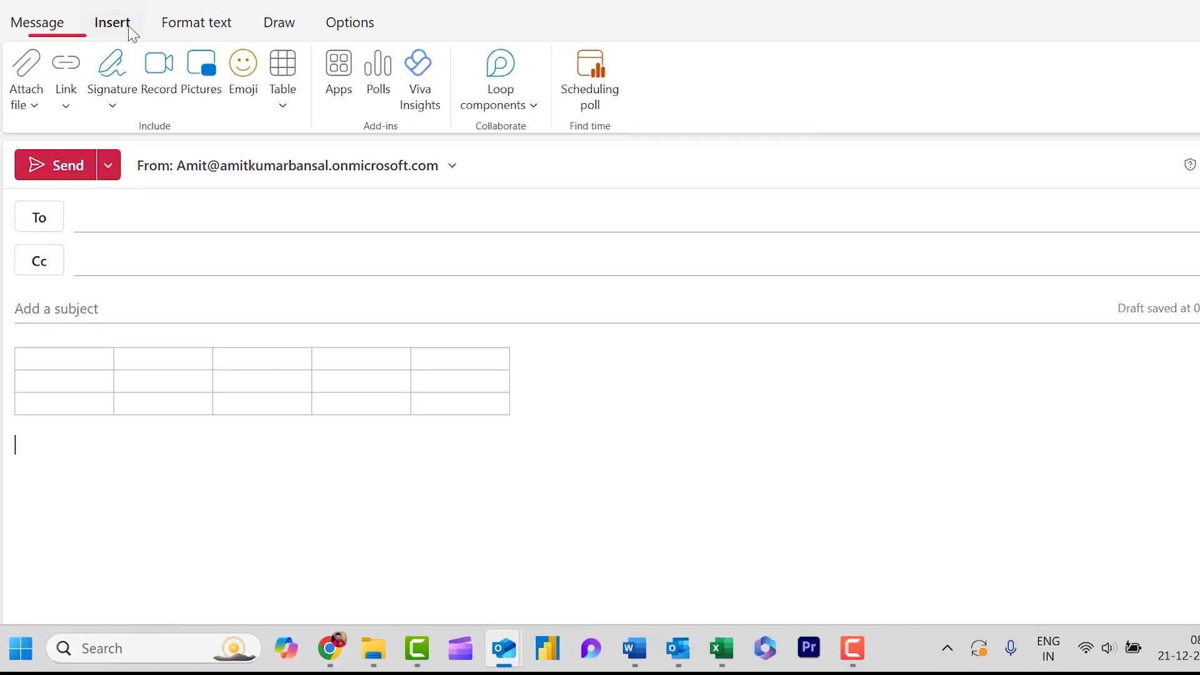
{"action": "left_click", "coordinate": [276, 137]}
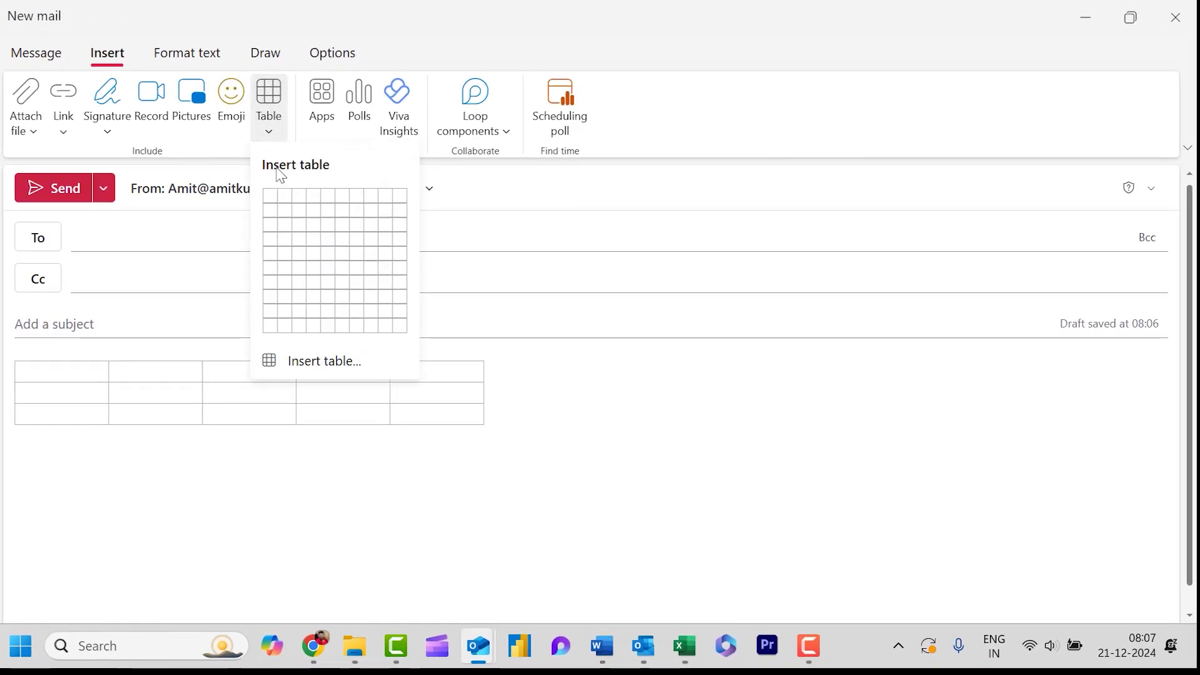
{"action": "left_click", "coordinate": [322, 366]}
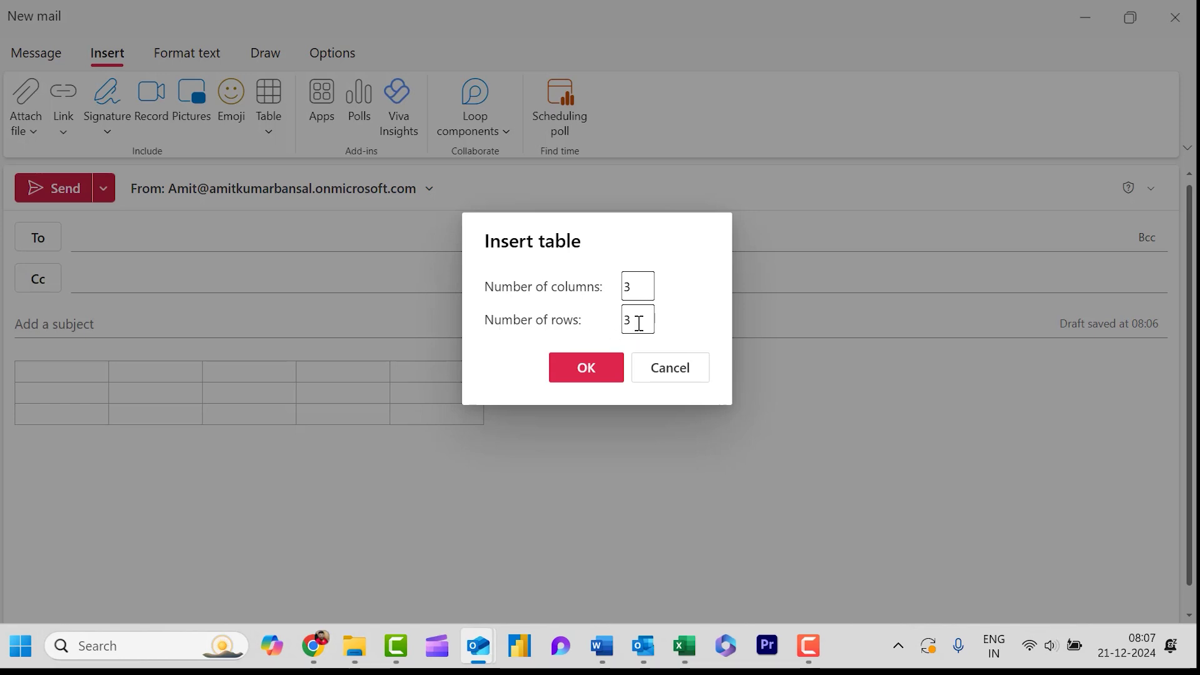
{"action": "left_click_drag", "start_coordinate": [639, 288], "coordinate": [571, 295]}
{"action": "left_click", "coordinate": [586, 370]}
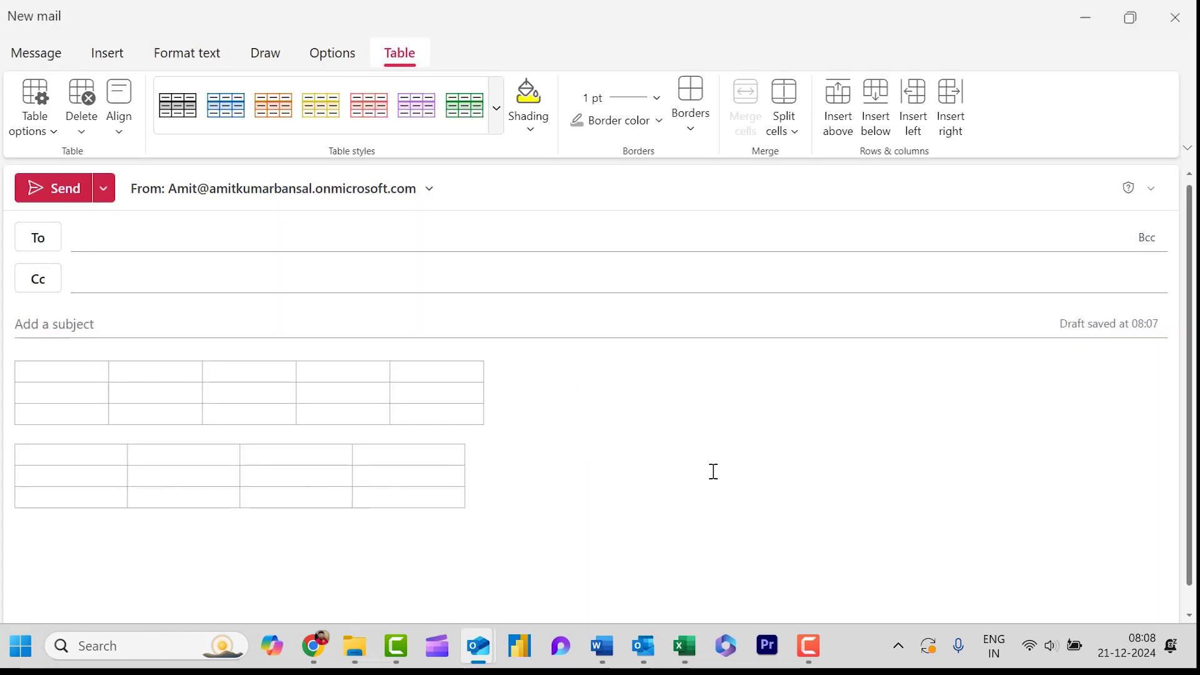
{"action": "left_click", "coordinate": [579, 463]}
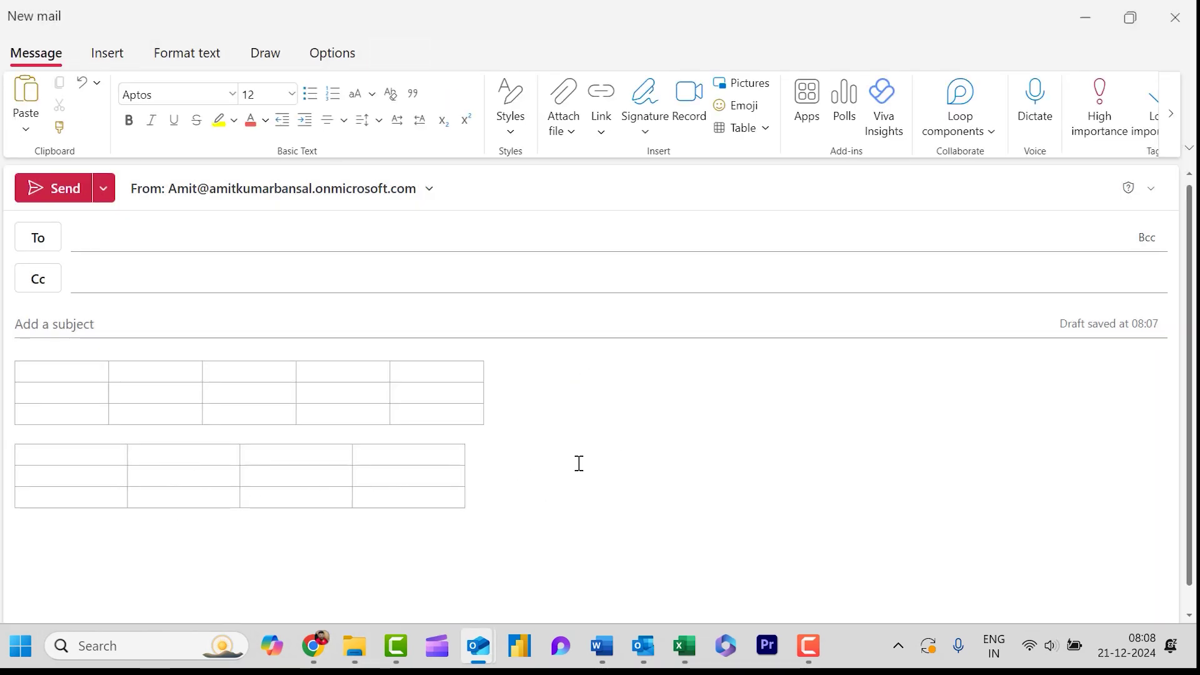
{"action": "key", "text": "Return"}
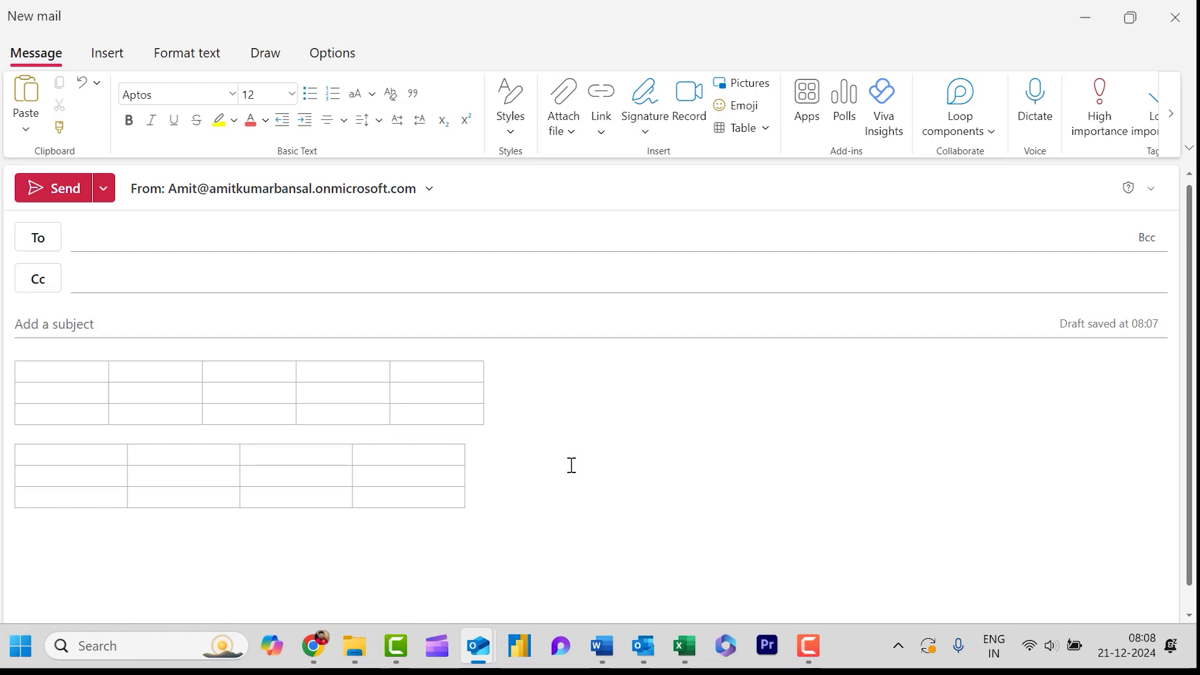
Copy the supplier list A3:C21 from the Vender Financial Data workbook in Excel.
{"action": "mouse_move", "coordinate": [692, 663]}
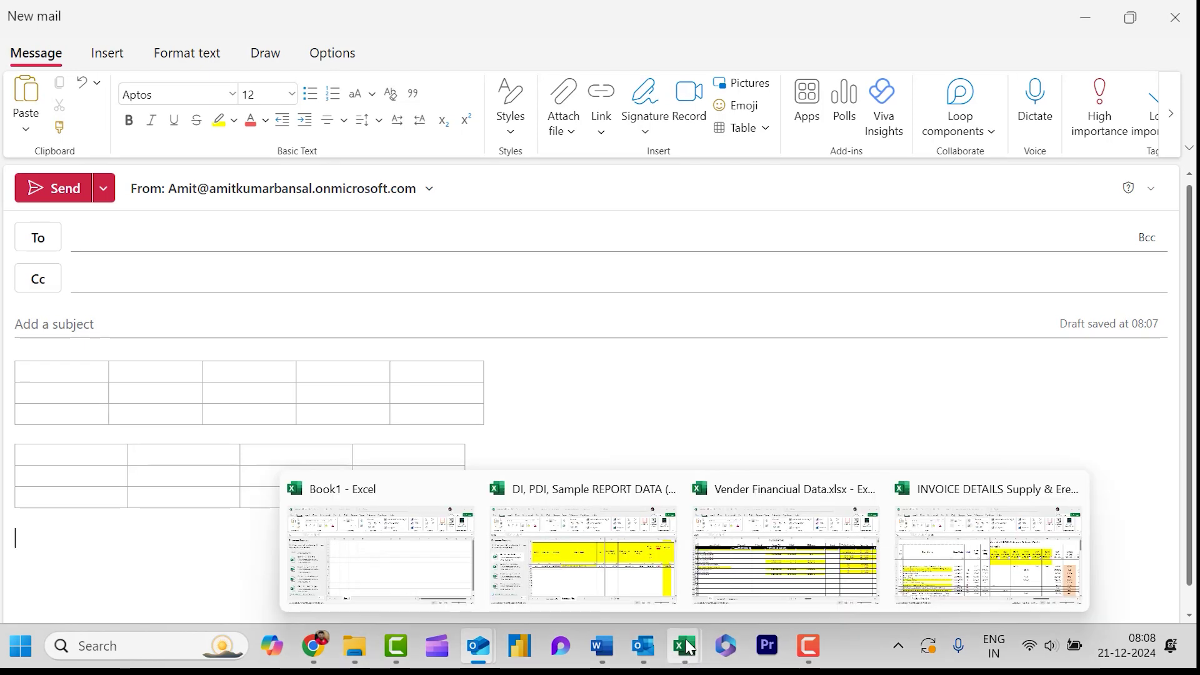
{"action": "left_click", "coordinate": [681, 637]}
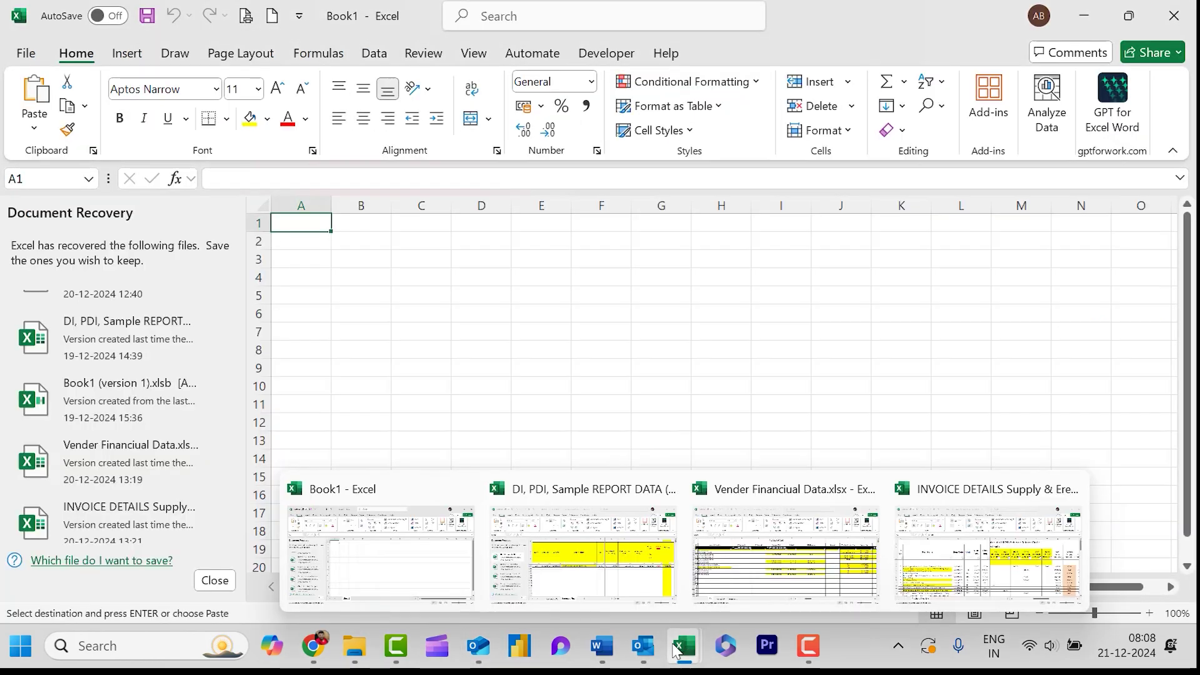
{"action": "left_click", "coordinate": [609, 550]}
{"action": "mouse_move", "coordinate": [650, 653]}
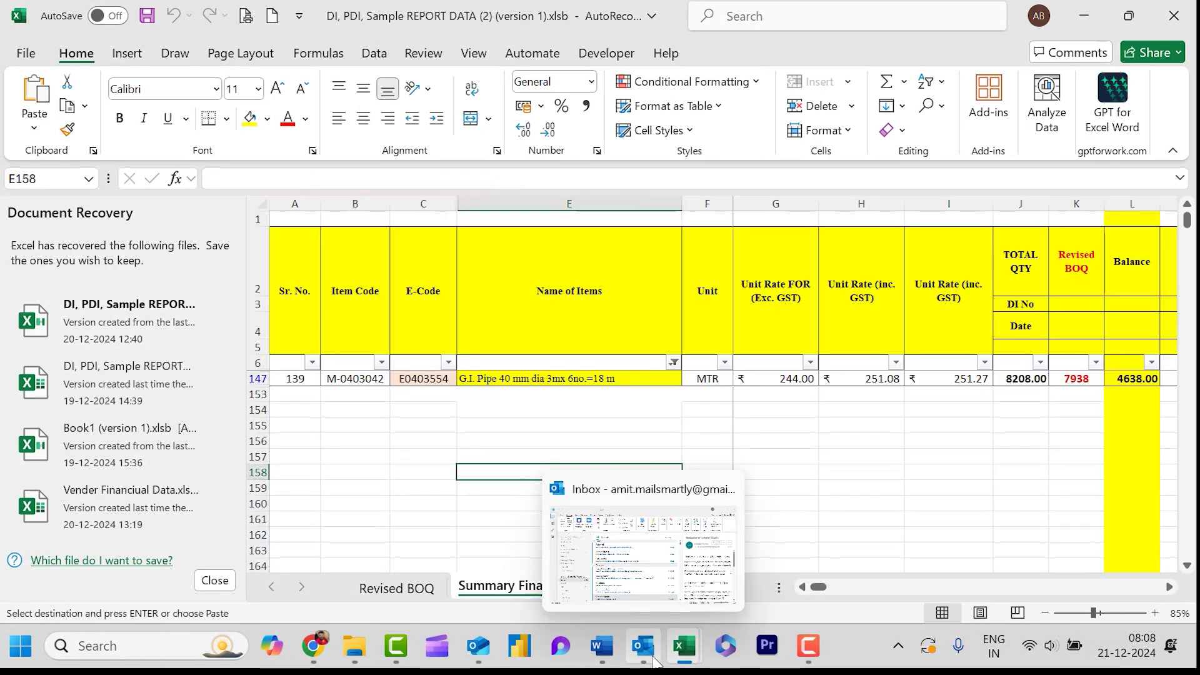
{"action": "left_click", "coordinate": [788, 550]}
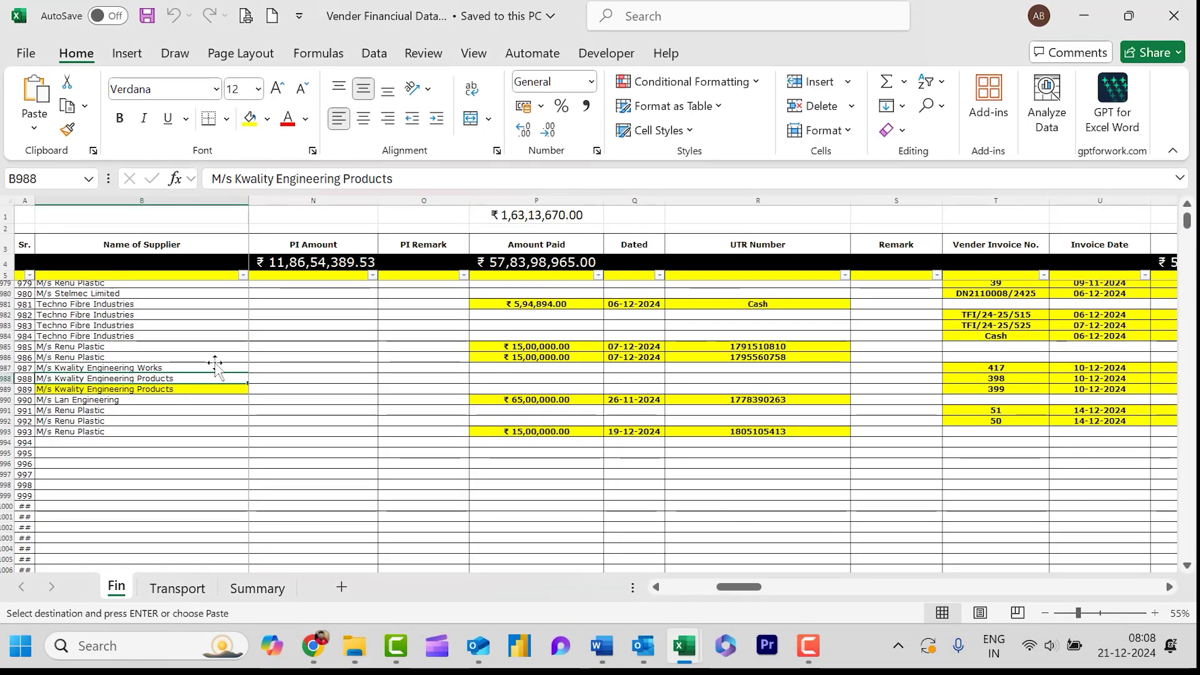
{"action": "left_click_drag", "start_coordinate": [24, 244], "coordinate": [337, 450]}
{"action": "key", "text": "ctrl+c"}
Paste the Sr., Name of Supplier and For Items list into the draft below the tables.
{"action": "mouse_move", "coordinate": [478, 645]}
{"action": "left_click", "coordinate": [566, 551]}
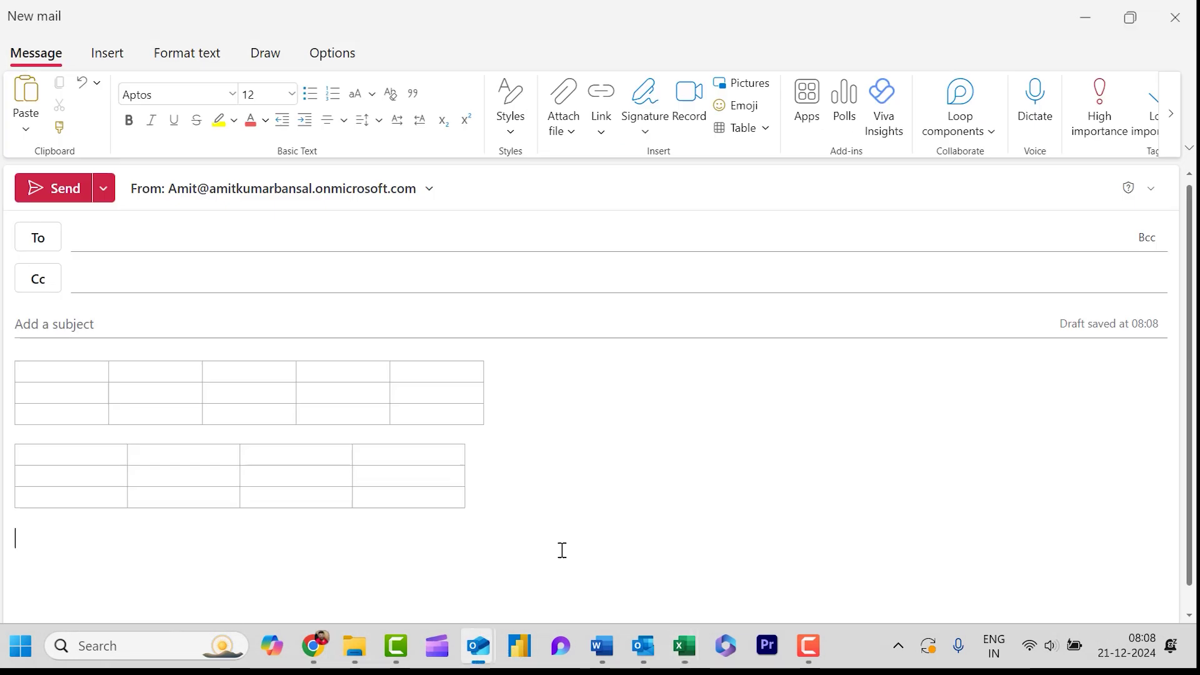
{"action": "key", "text": "ctrl+v"}
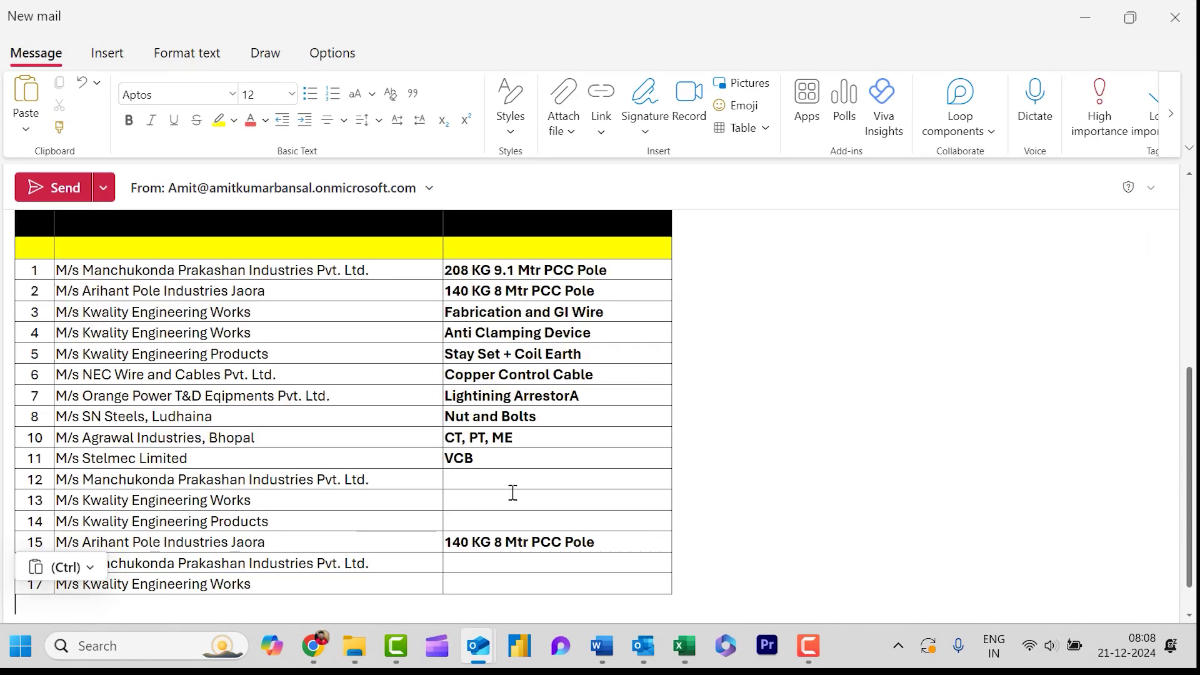
{"action": "scroll", "coordinate": [550, 481], "scroll_direction": "up", "scroll_amount": 5}
{"action": "scroll", "coordinate": [570, 463], "scroll_direction": "down", "scroll_amount": 3}
{"action": "scroll", "coordinate": [571, 459], "scroll_direction": "down", "scroll_amount": 1}
{"action": "scroll", "coordinate": [428, 453], "scroll_direction": "up", "scroll_amount": 6}
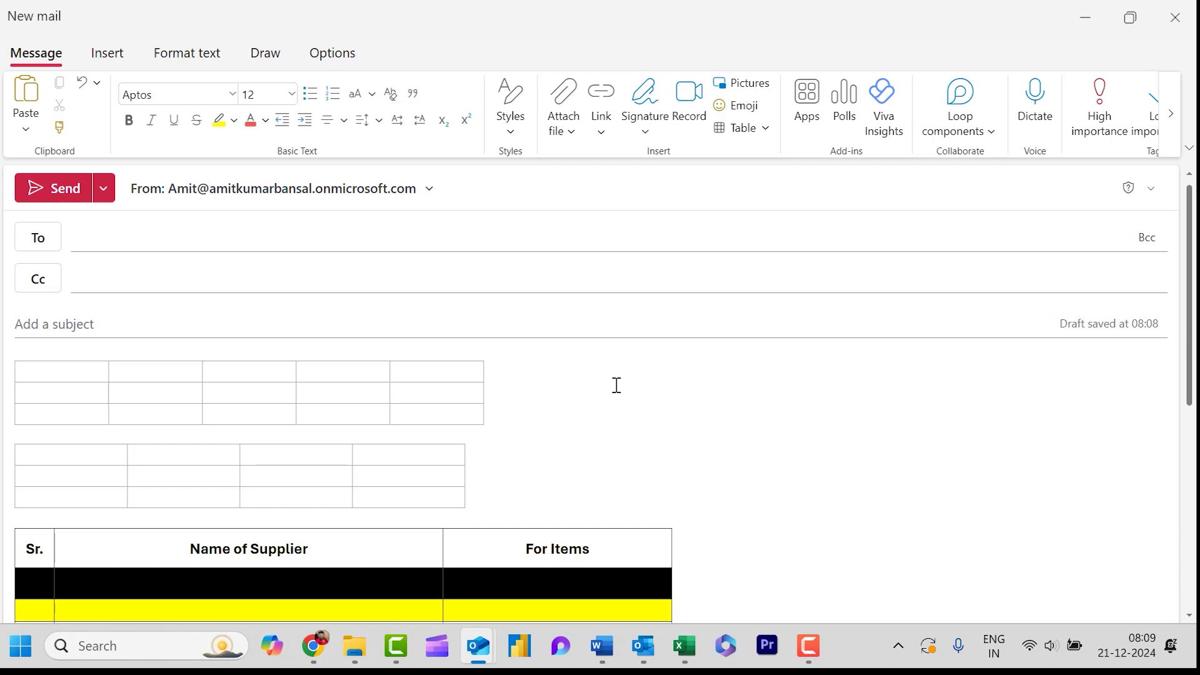
{"action": "scroll", "coordinate": [616, 385], "scroll_direction": "down", "scroll_amount": 3}
Place the cursor in the top table and open Table options on the Table tab.
{"action": "left_click", "coordinate": [151, 303]}
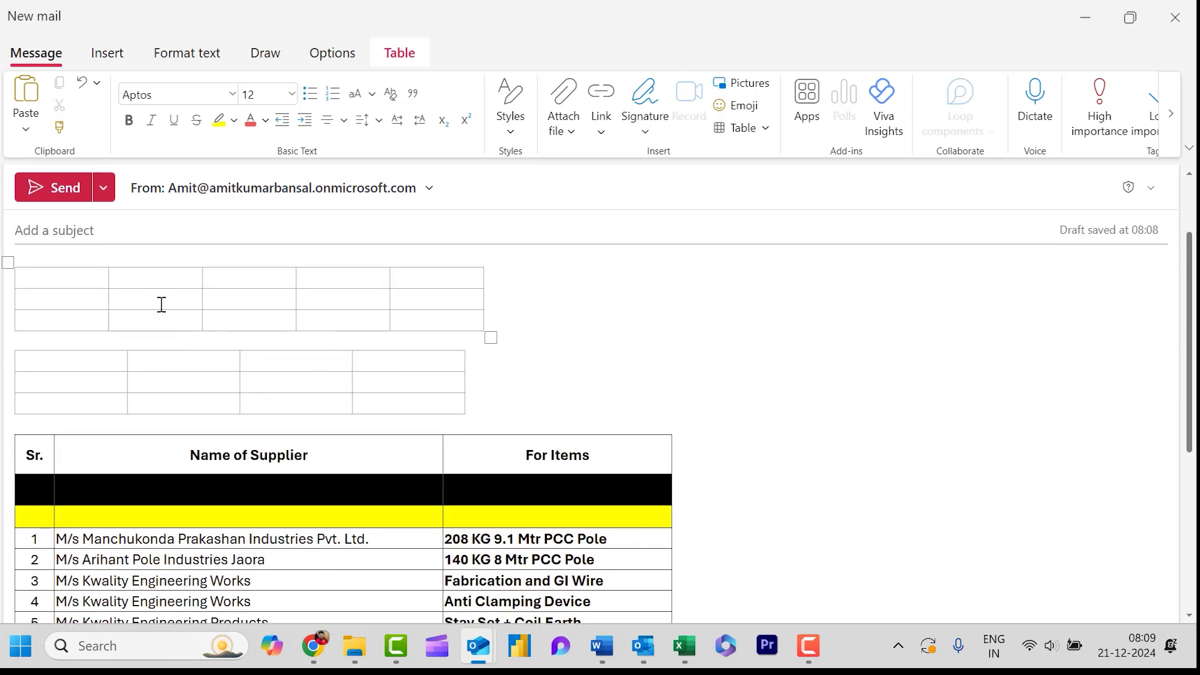
{"action": "left_click", "coordinate": [400, 62]}
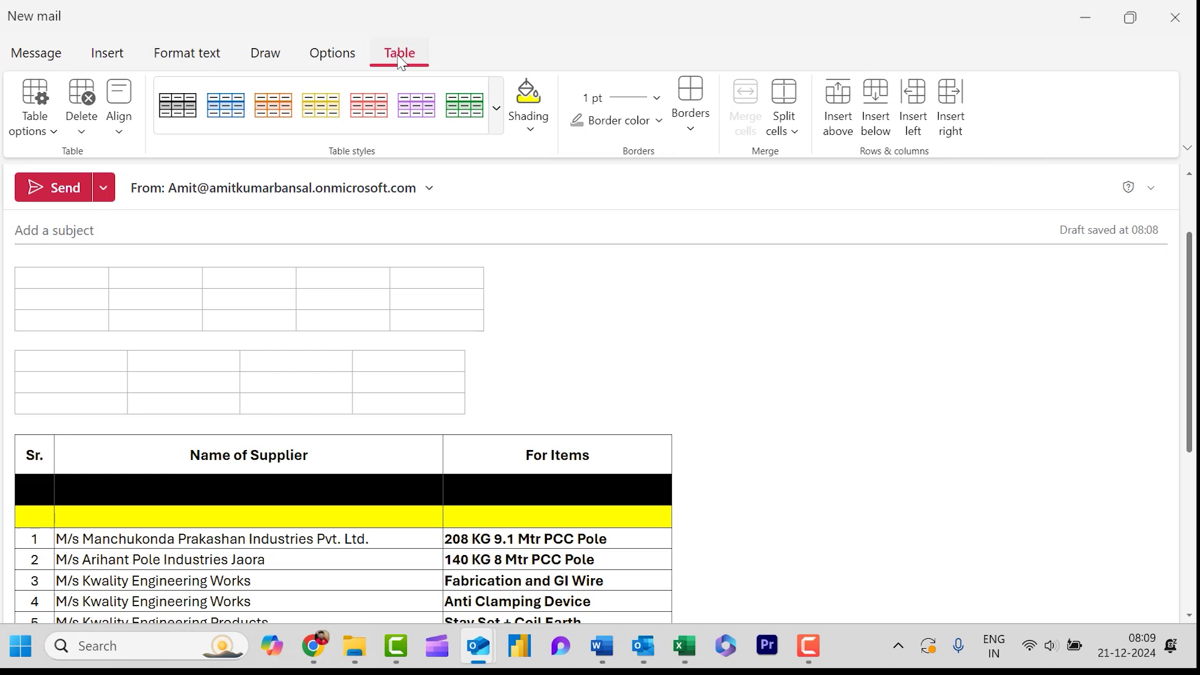
{"action": "left_click", "coordinate": [55, 135]}
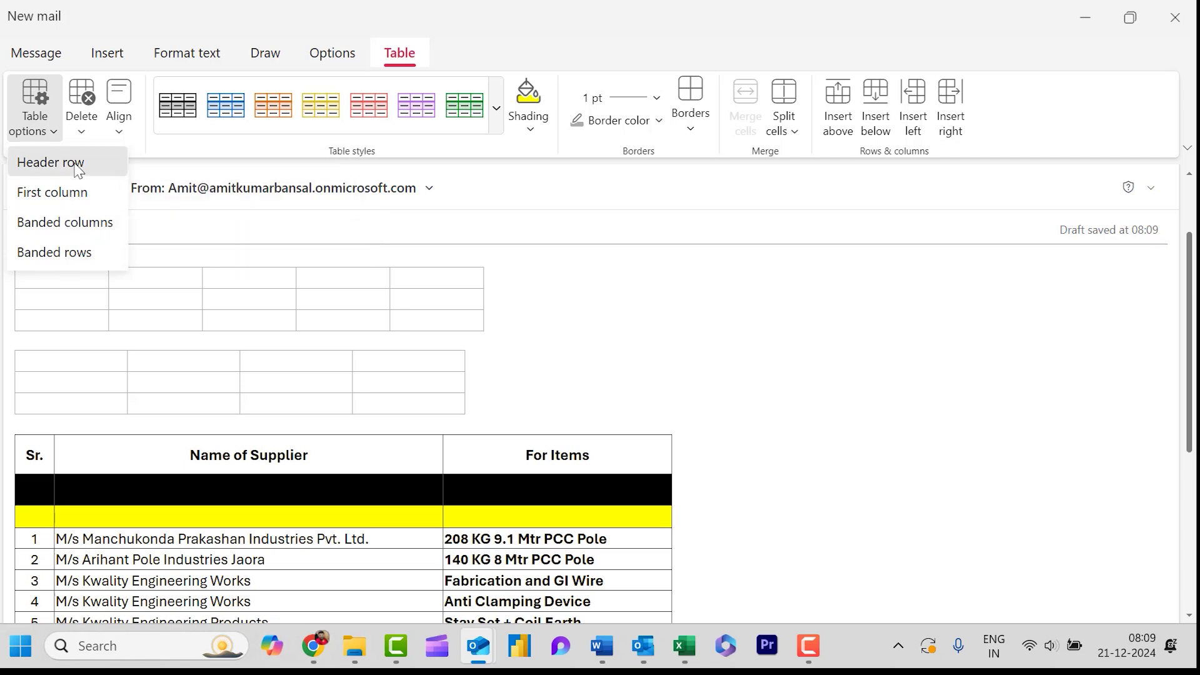
Try a shaded header row on the top table, remove it, then add banded columns and rows.
{"action": "left_click", "coordinate": [77, 167]}
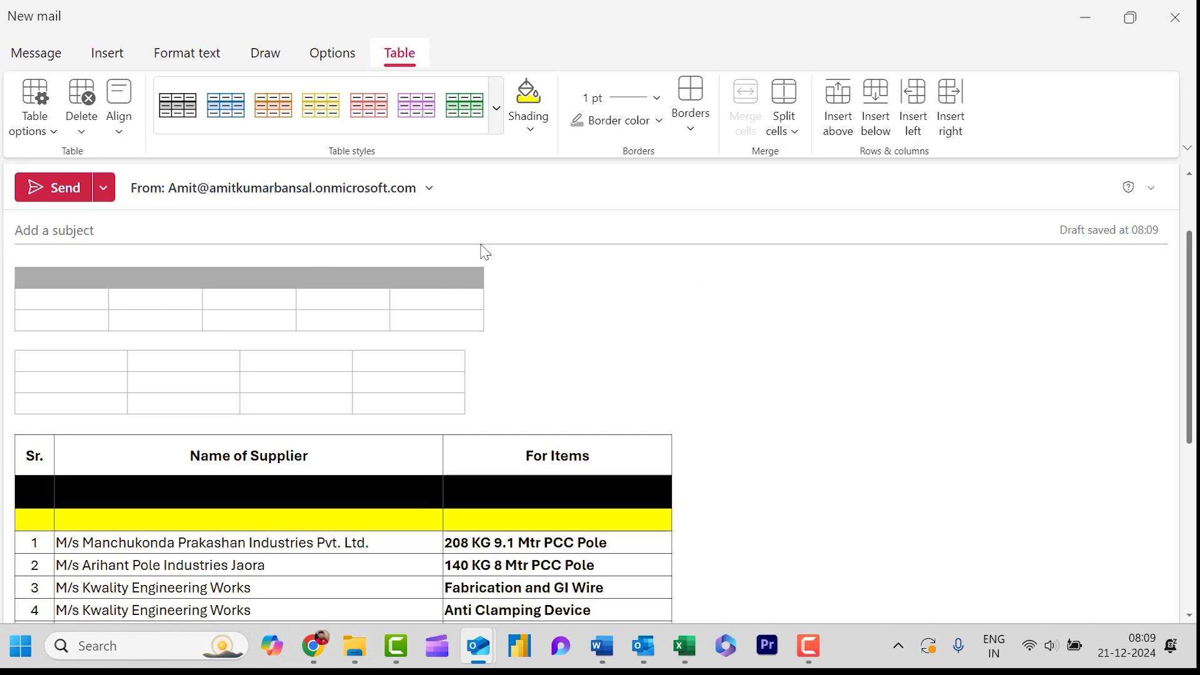
{"action": "left_click", "coordinate": [35, 121]}
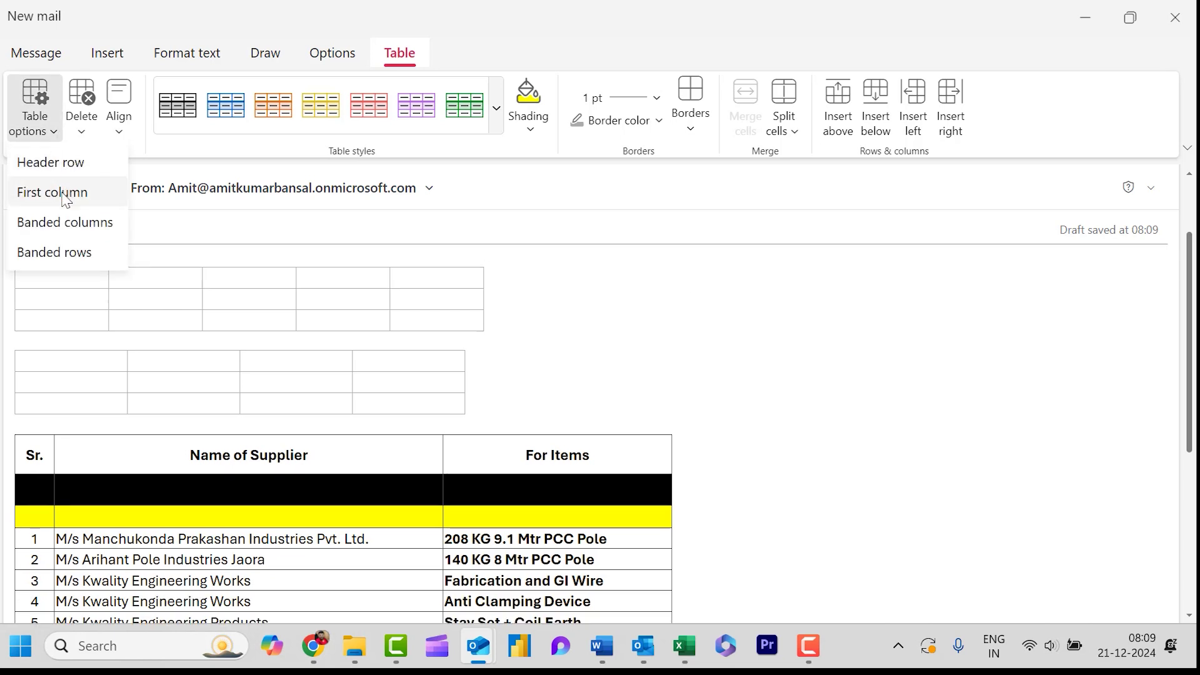
{"action": "left_click", "coordinate": [65, 194]}
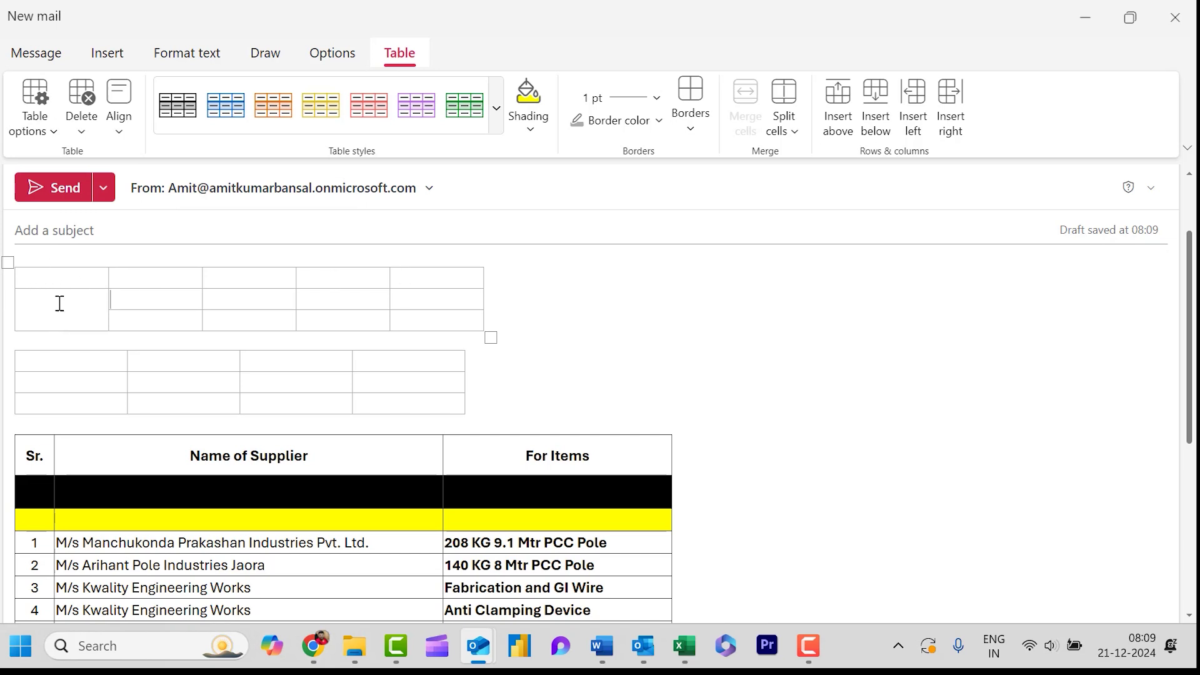
{"action": "left_click", "coordinate": [35, 121]}
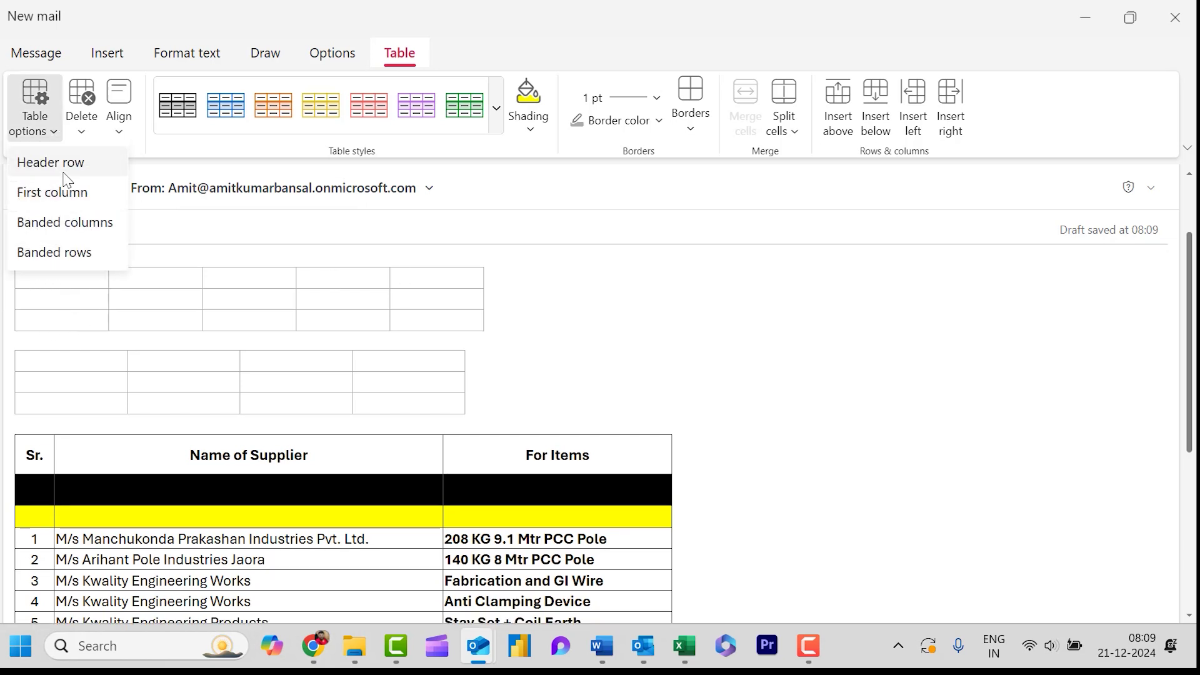
{"action": "left_click", "coordinate": [65, 223]}
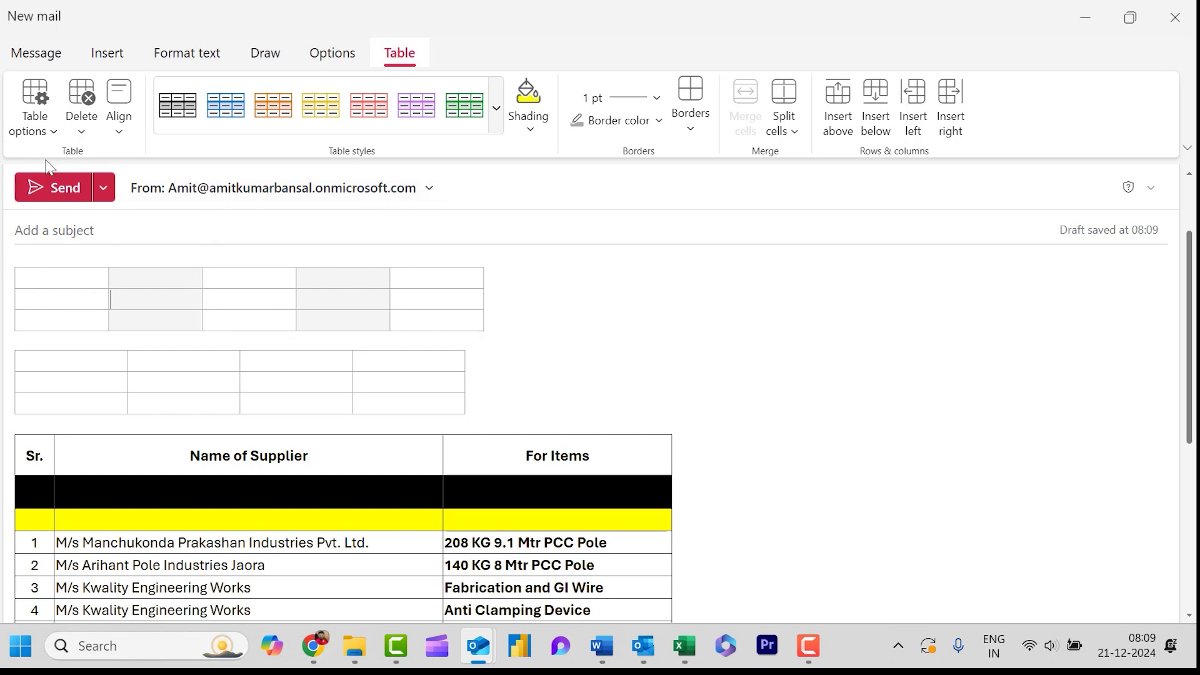
{"action": "left_click", "coordinate": [37, 122]}
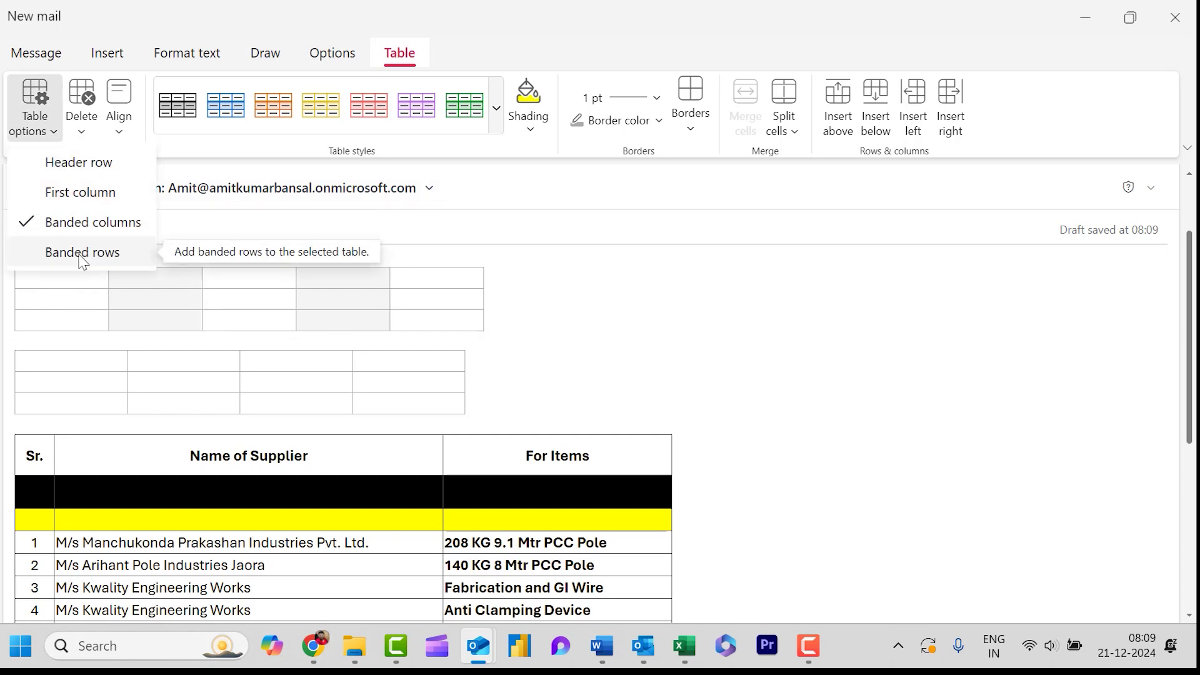
{"action": "left_click", "coordinate": [82, 253]}
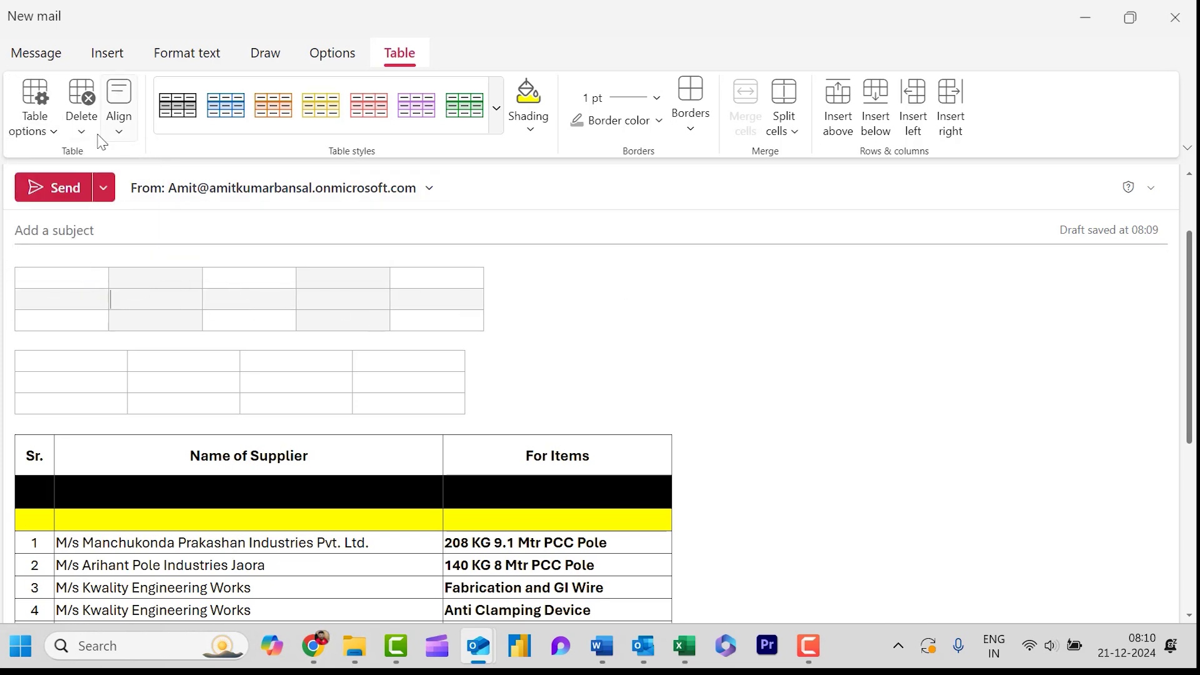
Turn column and row banding back off and bring up the Delete choices.
{"action": "left_click", "coordinate": [55, 128]}
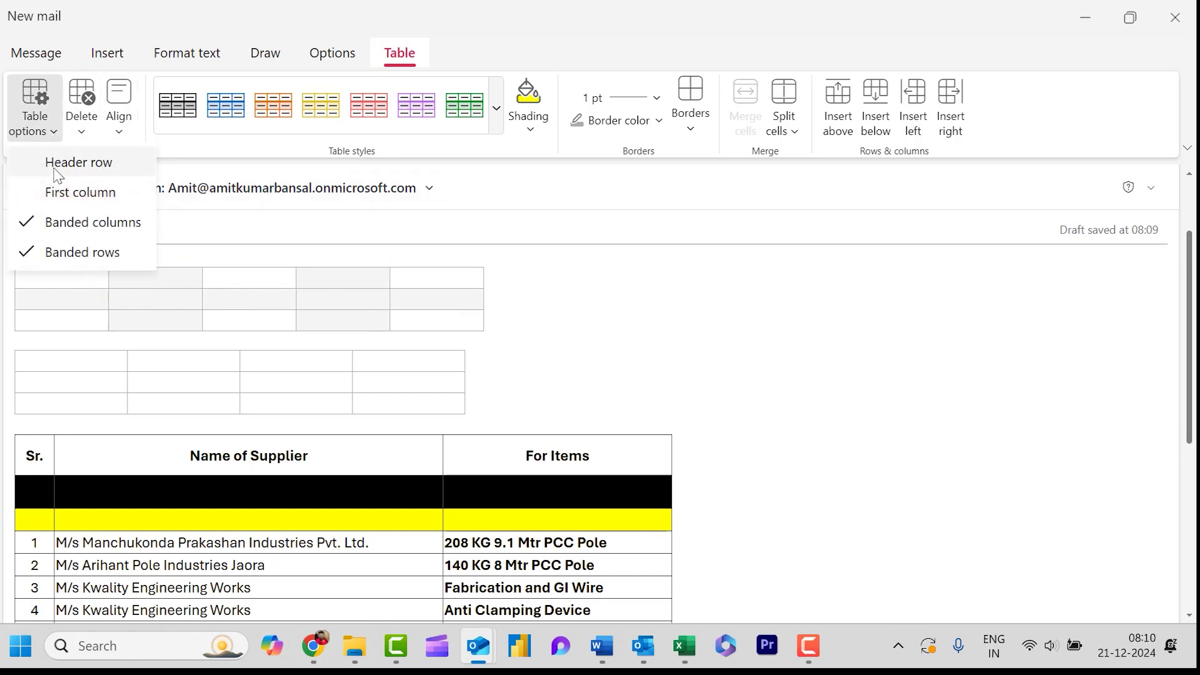
{"action": "left_click", "coordinate": [59, 223]}
{"action": "left_click", "coordinate": [55, 131]}
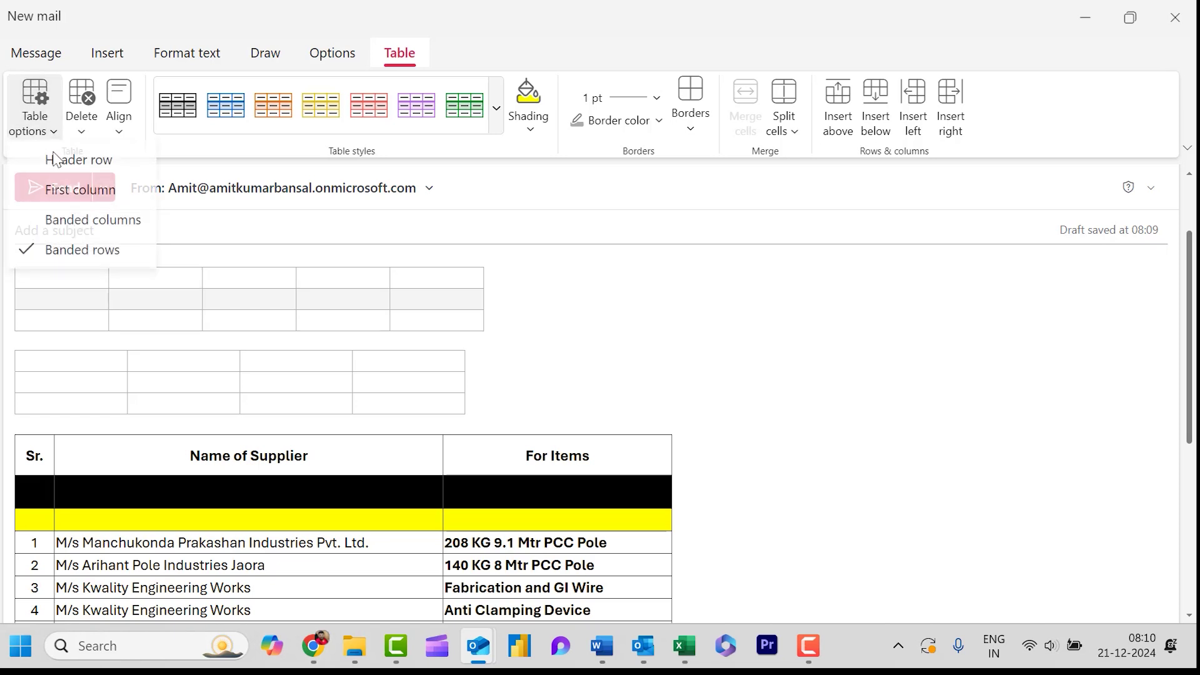
{"action": "left_click", "coordinate": [55, 250]}
{"action": "left_click", "coordinate": [78, 125]}
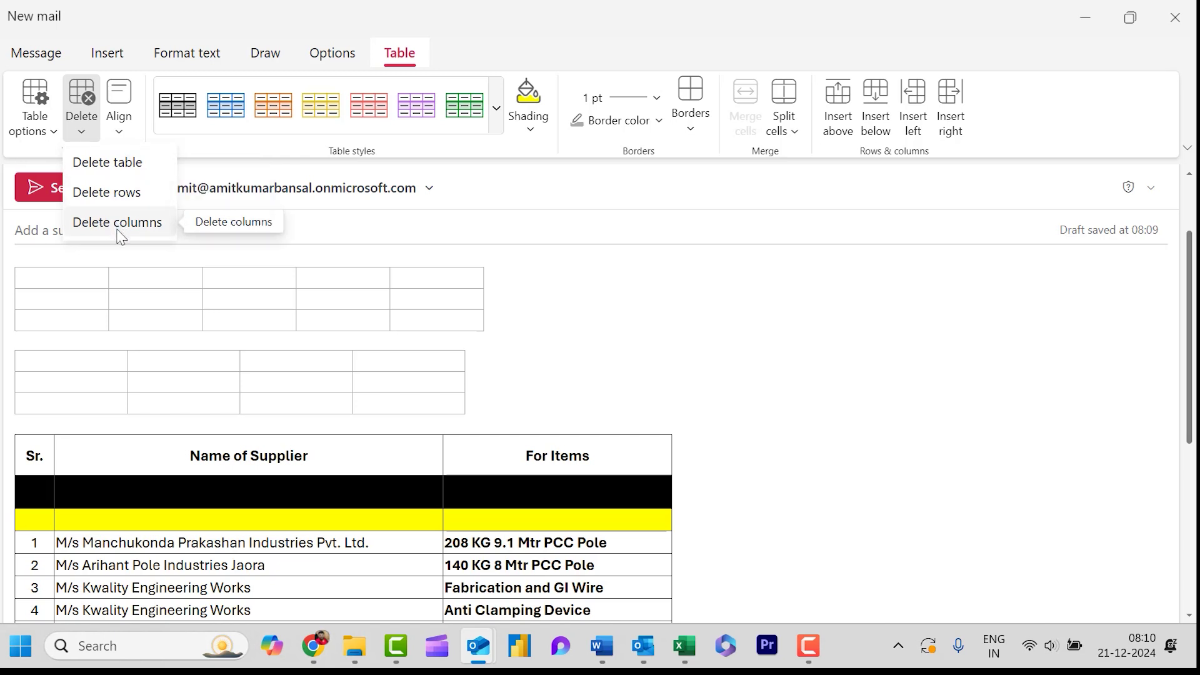
{"action": "left_click", "coordinate": [884, 306]}
{"action": "left_click", "coordinate": [37, 299]}
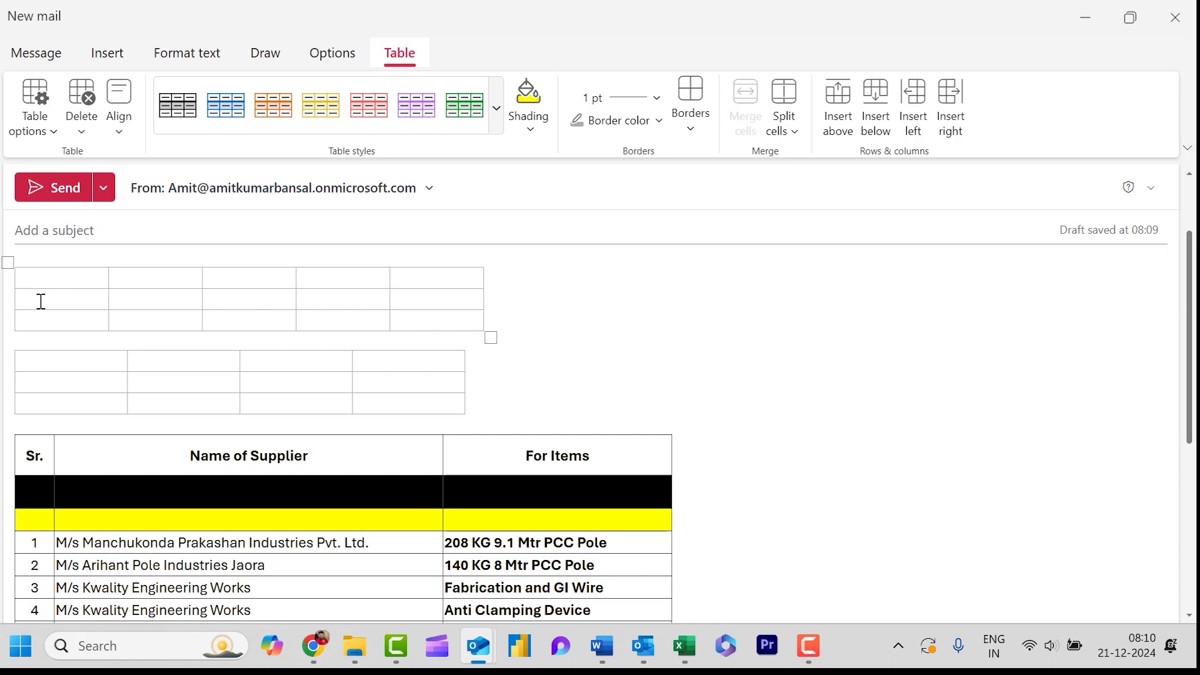
{"action": "left_click", "coordinate": [82, 122]}
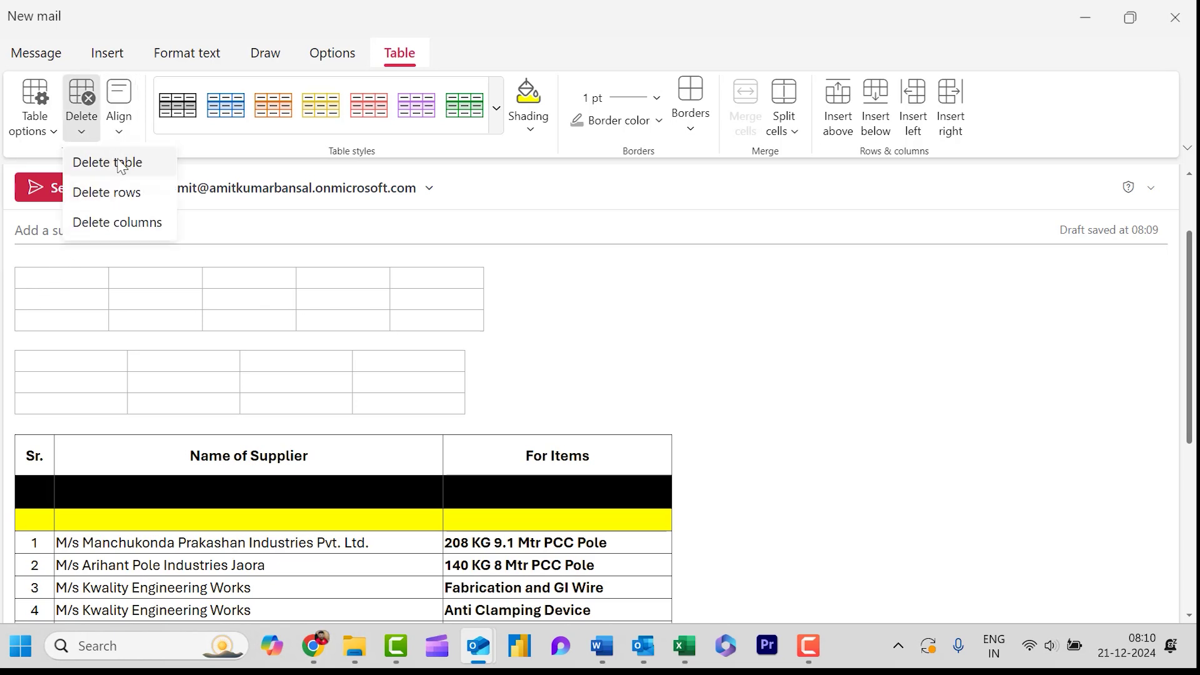
{"action": "left_click", "coordinate": [116, 201]}
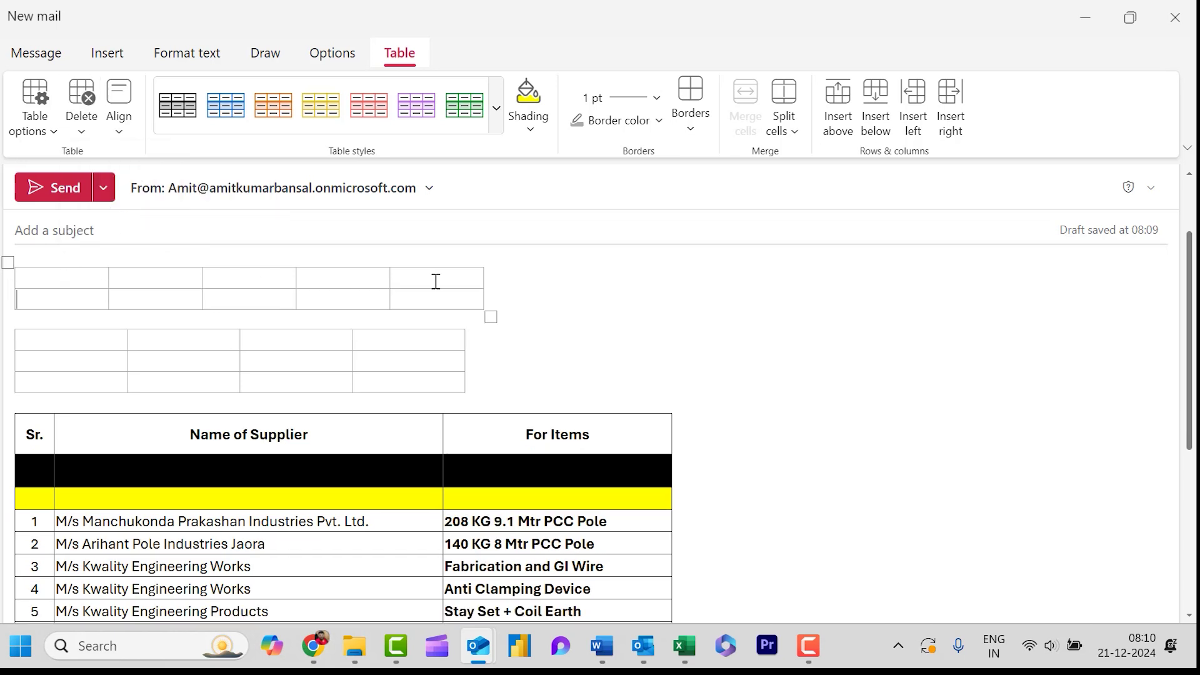
{"action": "key", "text": "ctrl+z"}
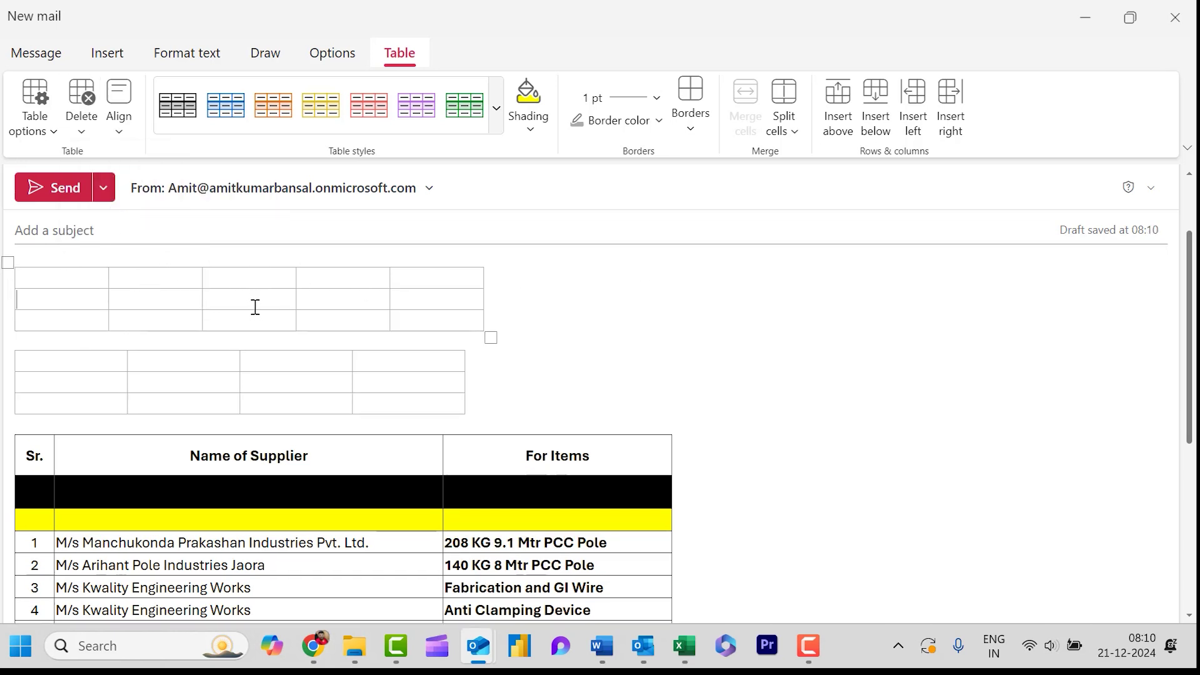
{"action": "left_click", "coordinate": [255, 281]}
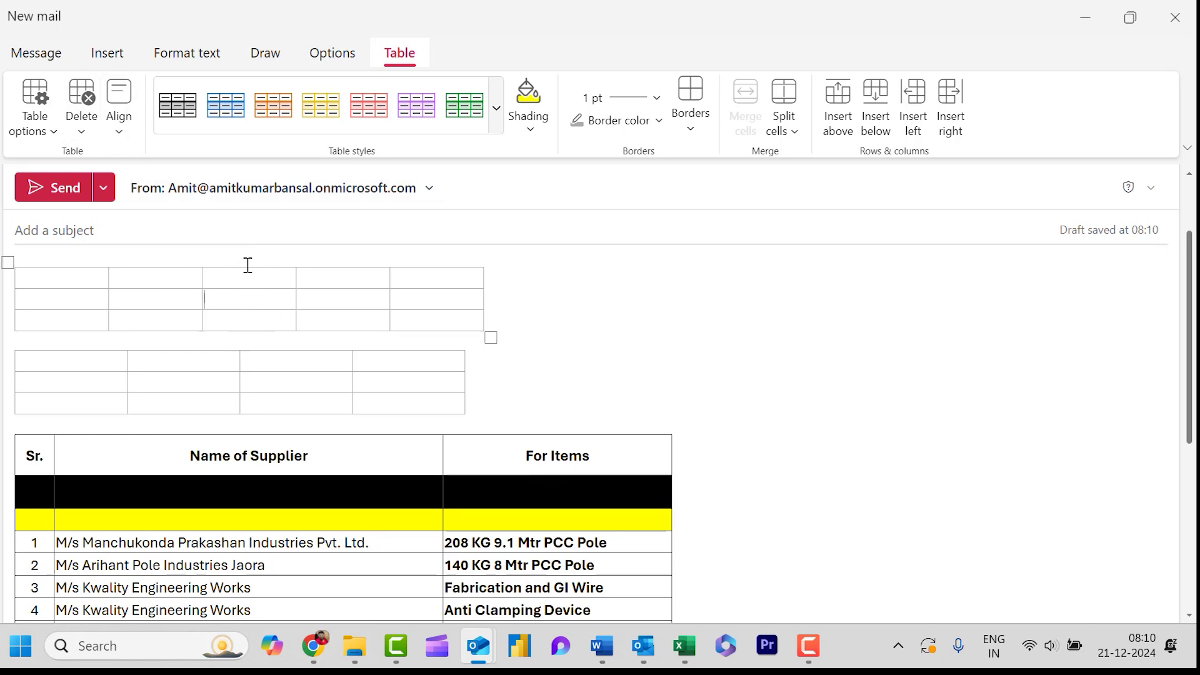
{"action": "mouse_move", "coordinate": [248, 269]}
{"action": "left_click", "coordinate": [81, 103]}
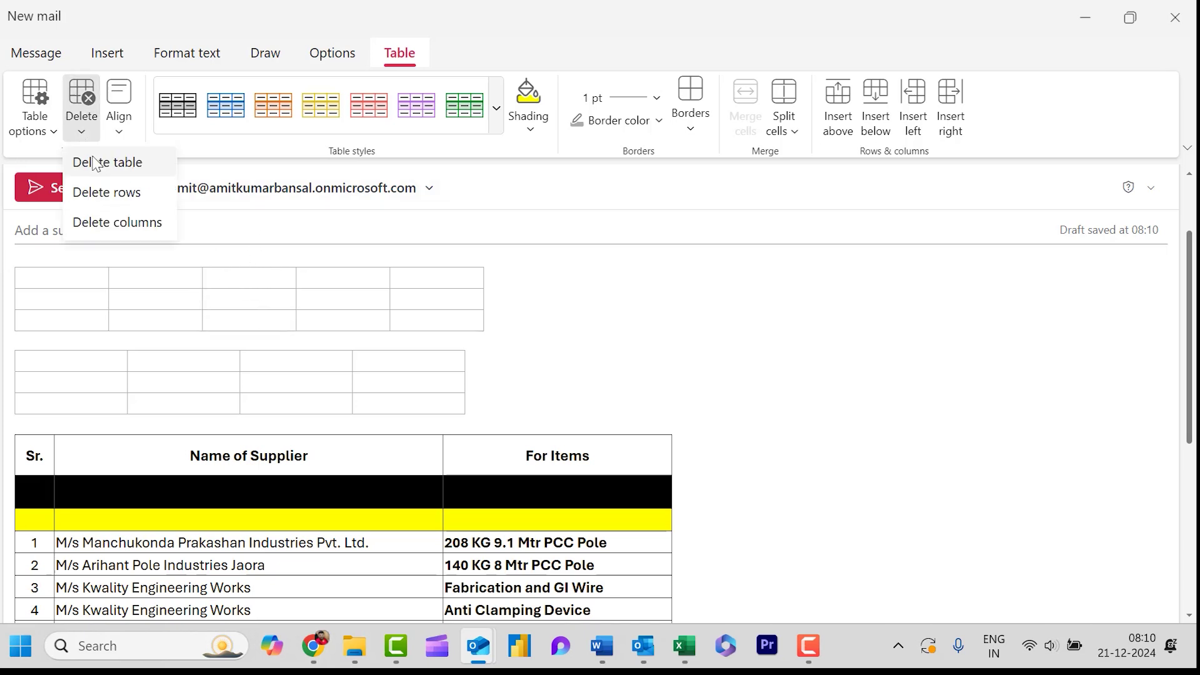
{"action": "left_click", "coordinate": [116, 223]}
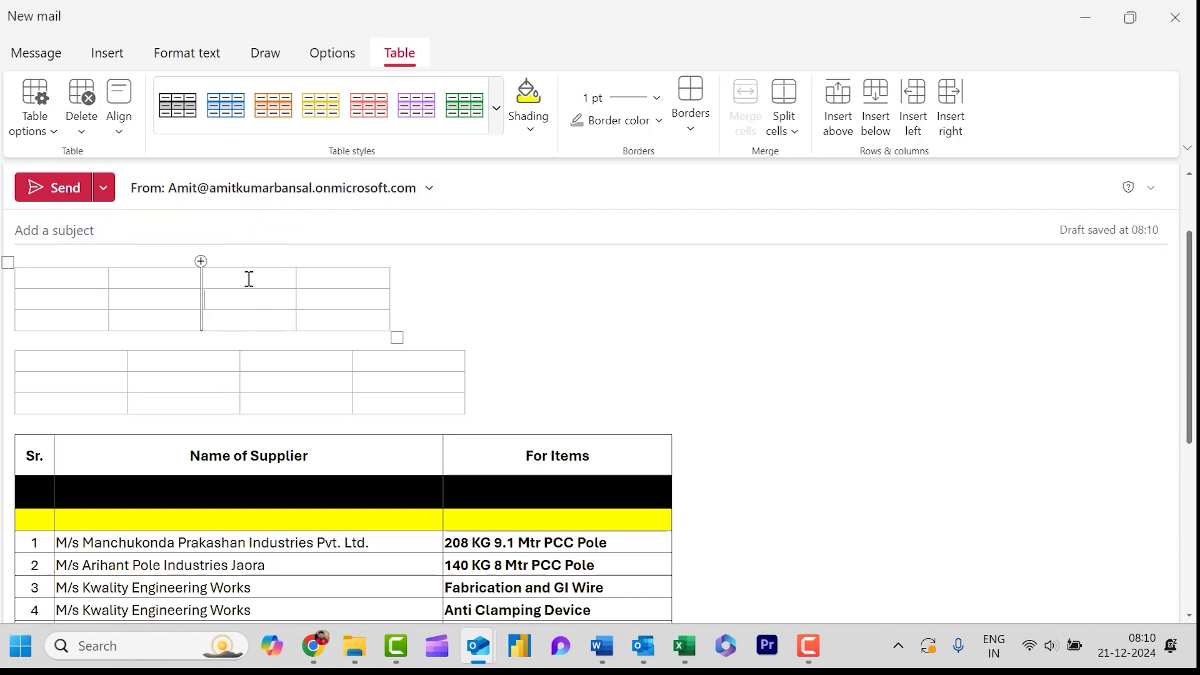
{"action": "key", "text": "ctrl+z"}
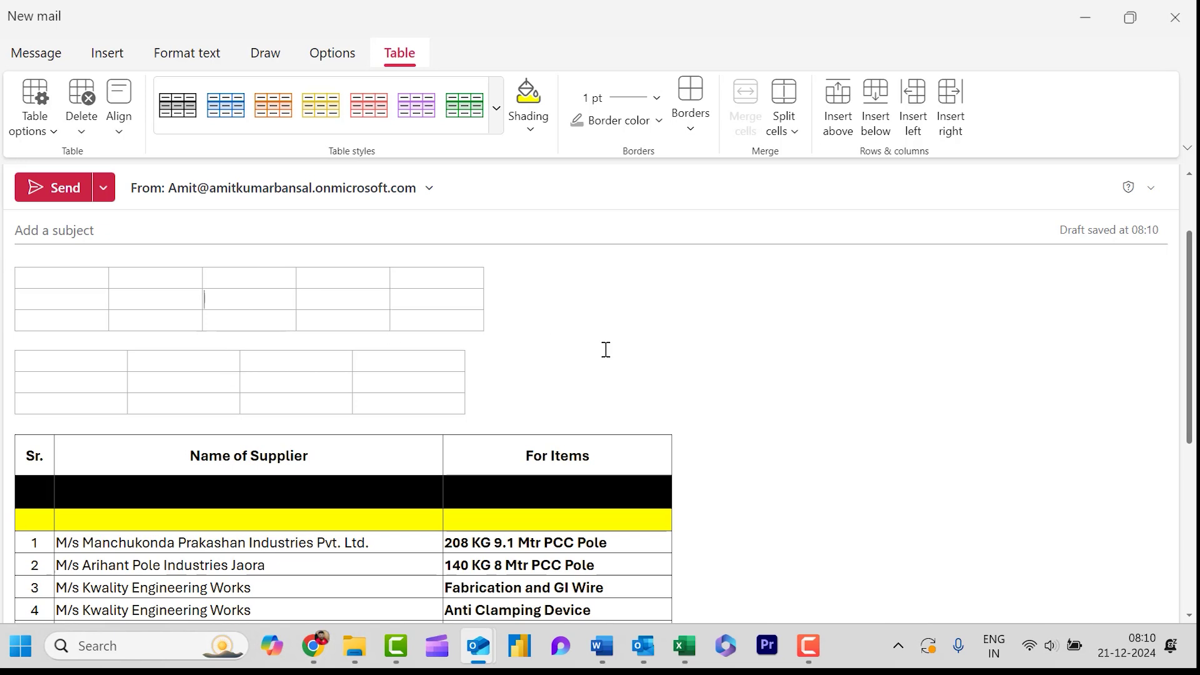
{"action": "left_click", "coordinate": [120, 131]}
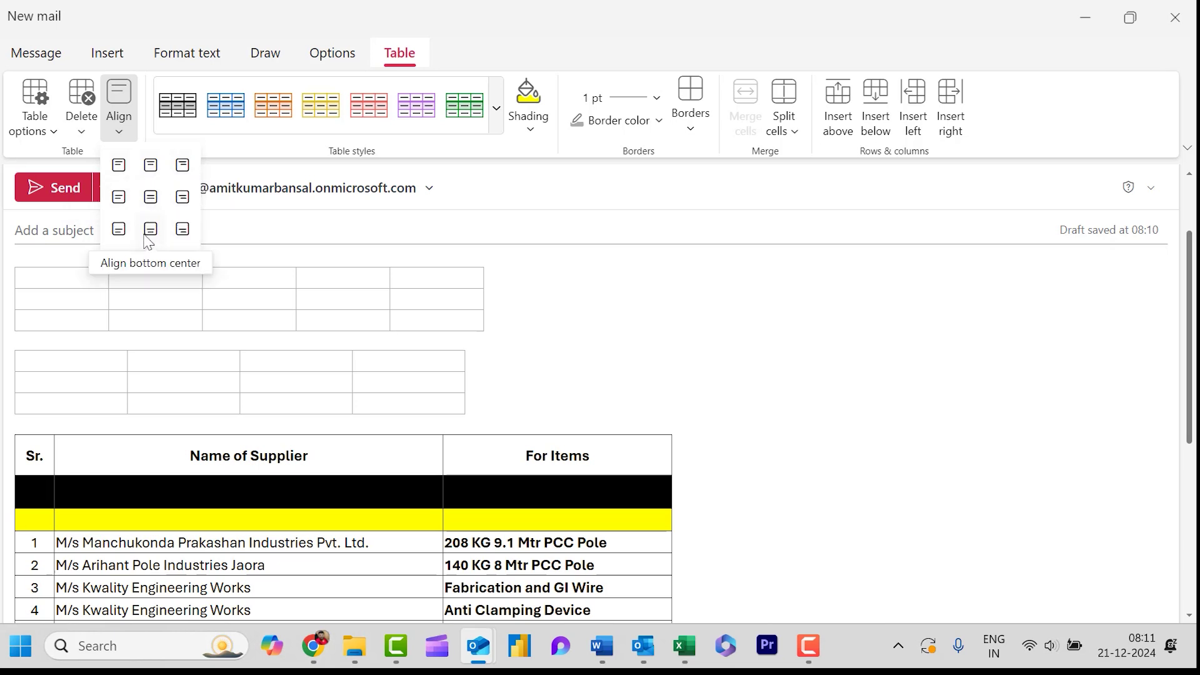
{"action": "left_click", "coordinate": [181, 229]}
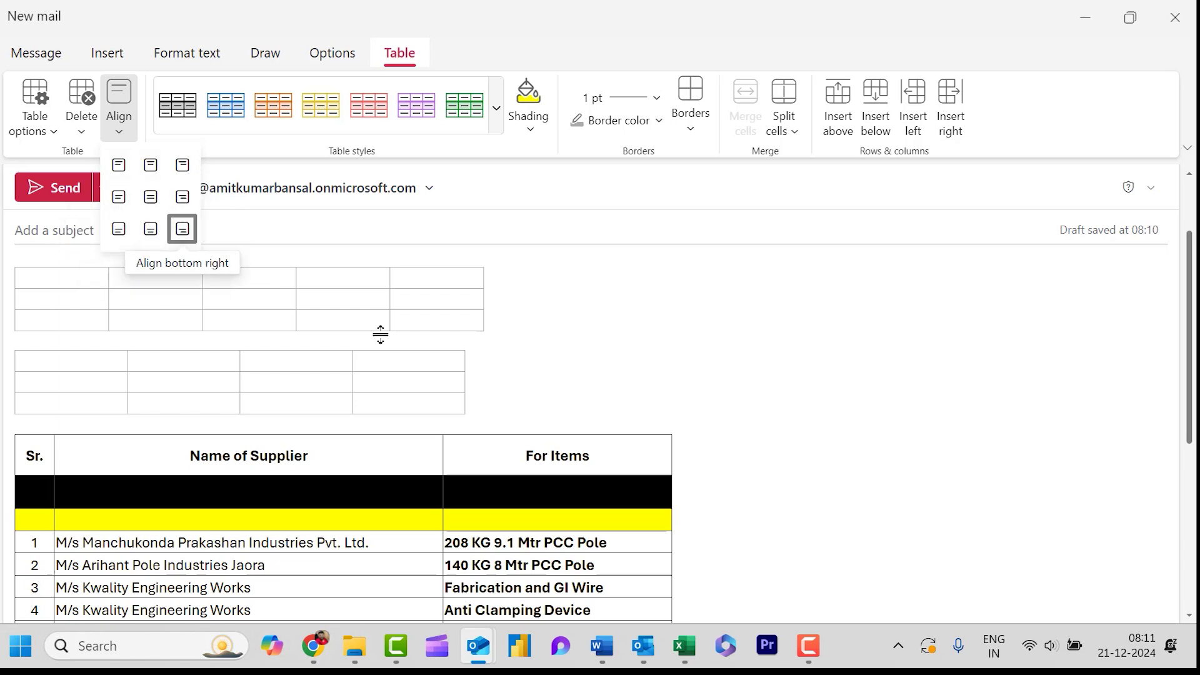
{"action": "left_click", "coordinate": [256, 273]}
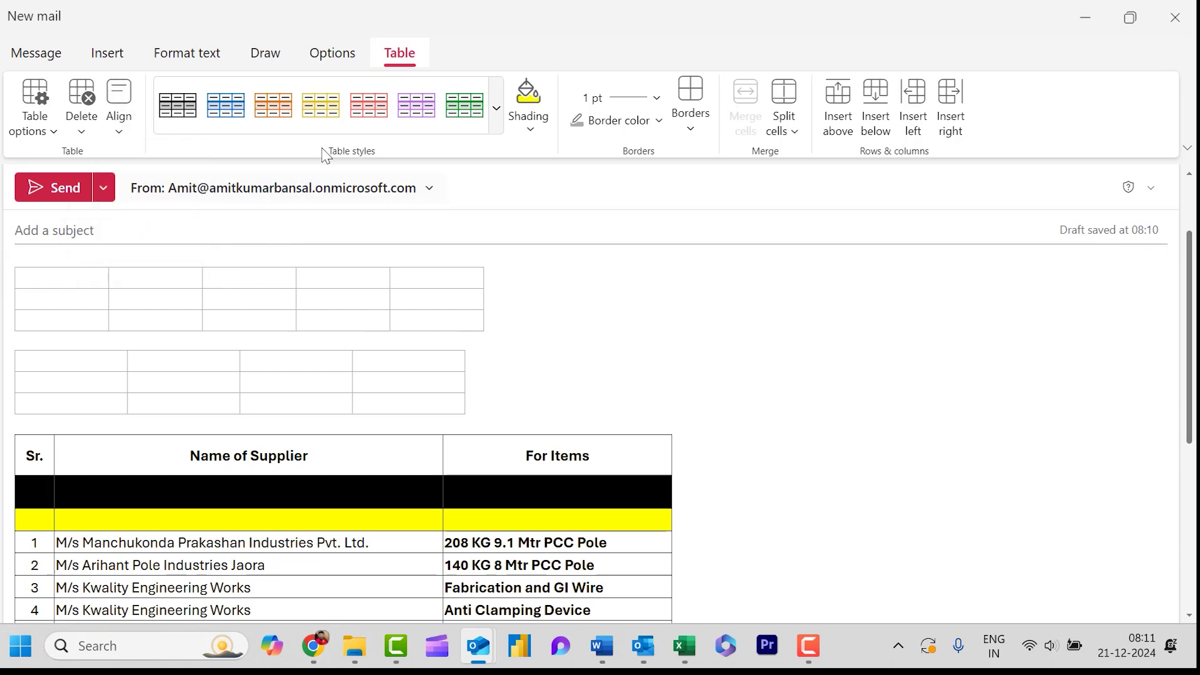
{"action": "left_click", "coordinate": [180, 111]}
{"action": "left_click", "coordinate": [533, 129]}
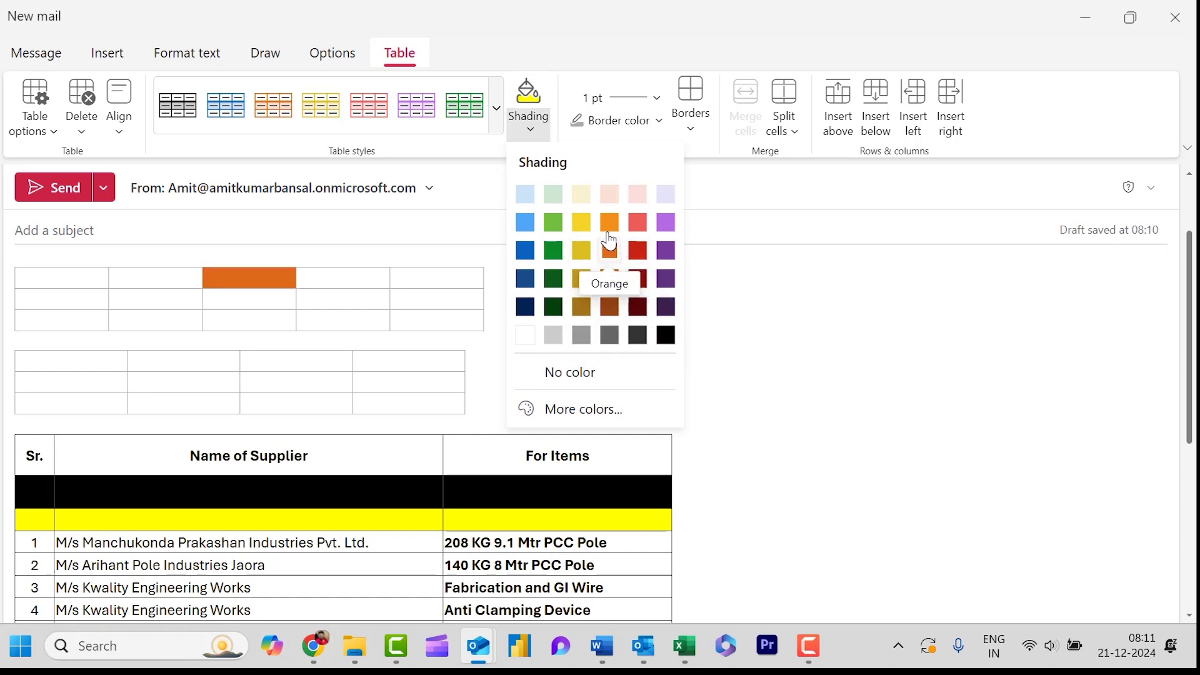
{"action": "left_click", "coordinate": [570, 408]}
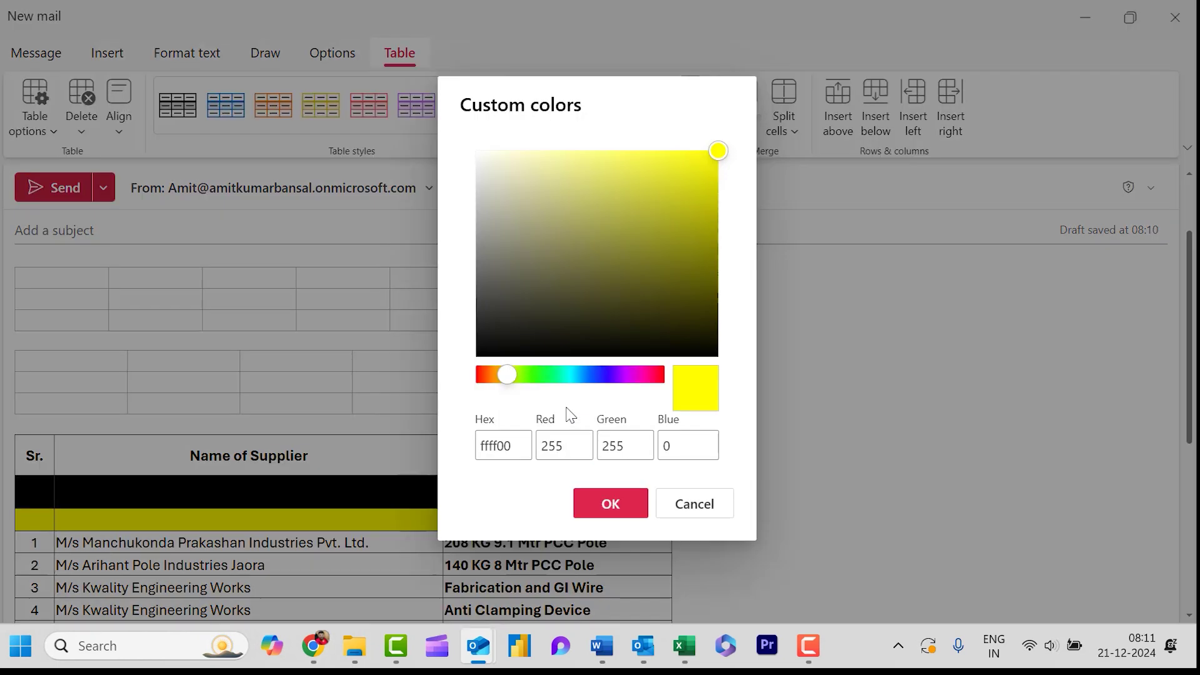
{"action": "left_click", "coordinate": [716, 152]}
{"action": "left_click_drag", "start_coordinate": [506, 375], "coordinate": [503, 375]}
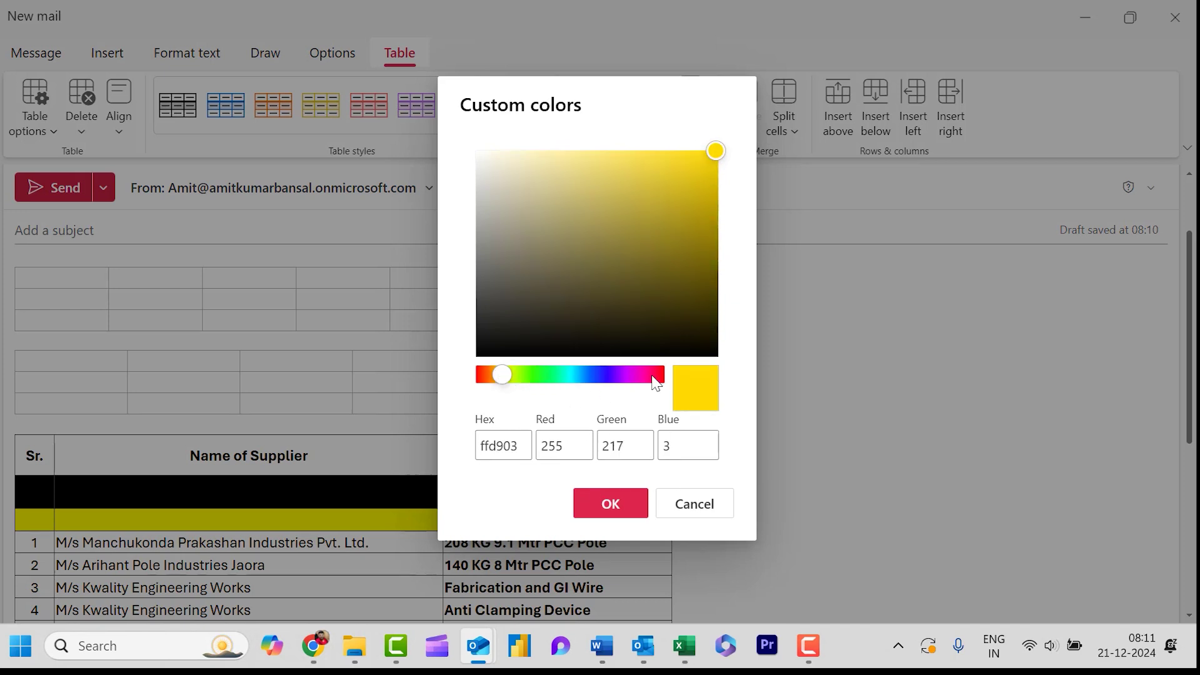
{"action": "left_click", "coordinate": [504, 375]}
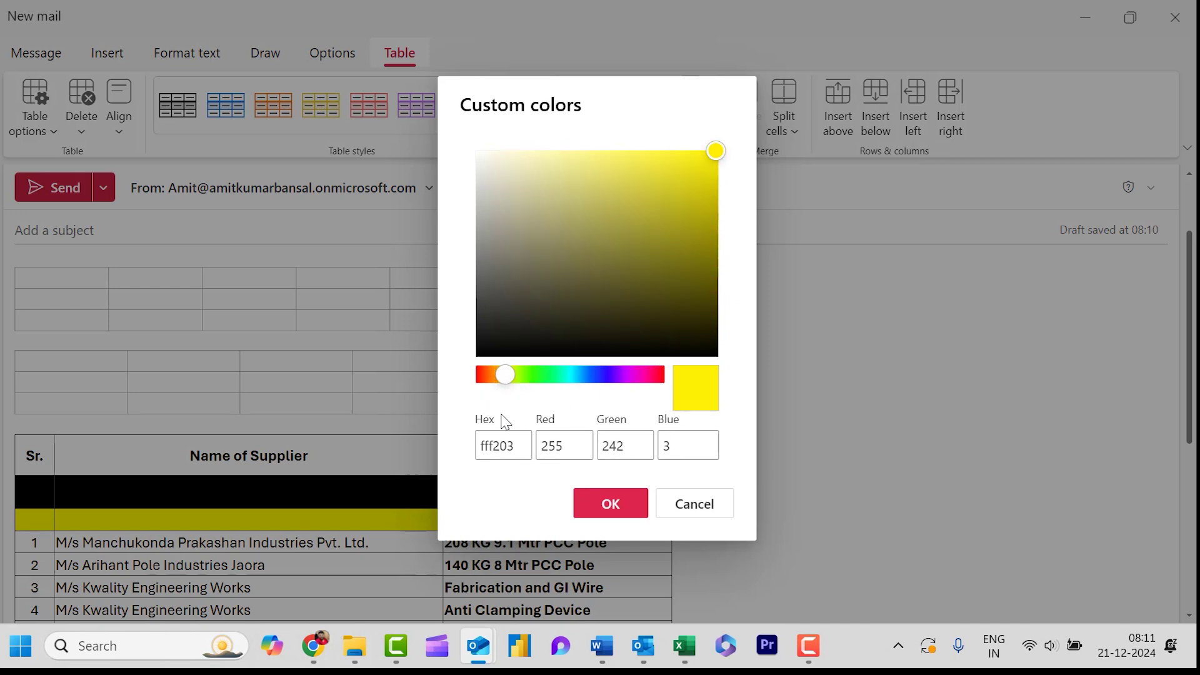
{"action": "left_click", "coordinate": [711, 512]}
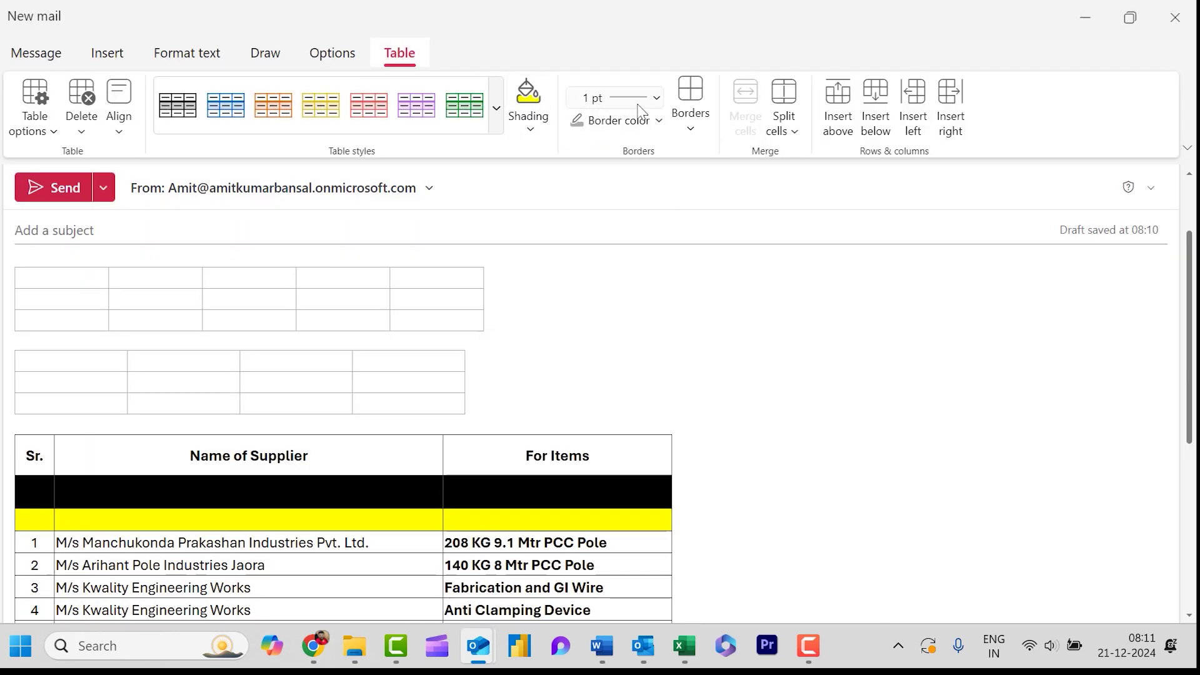
Set the border weight to 4½ pt and apply a thick border to the current cell.
{"action": "left_click", "coordinate": [657, 98]}
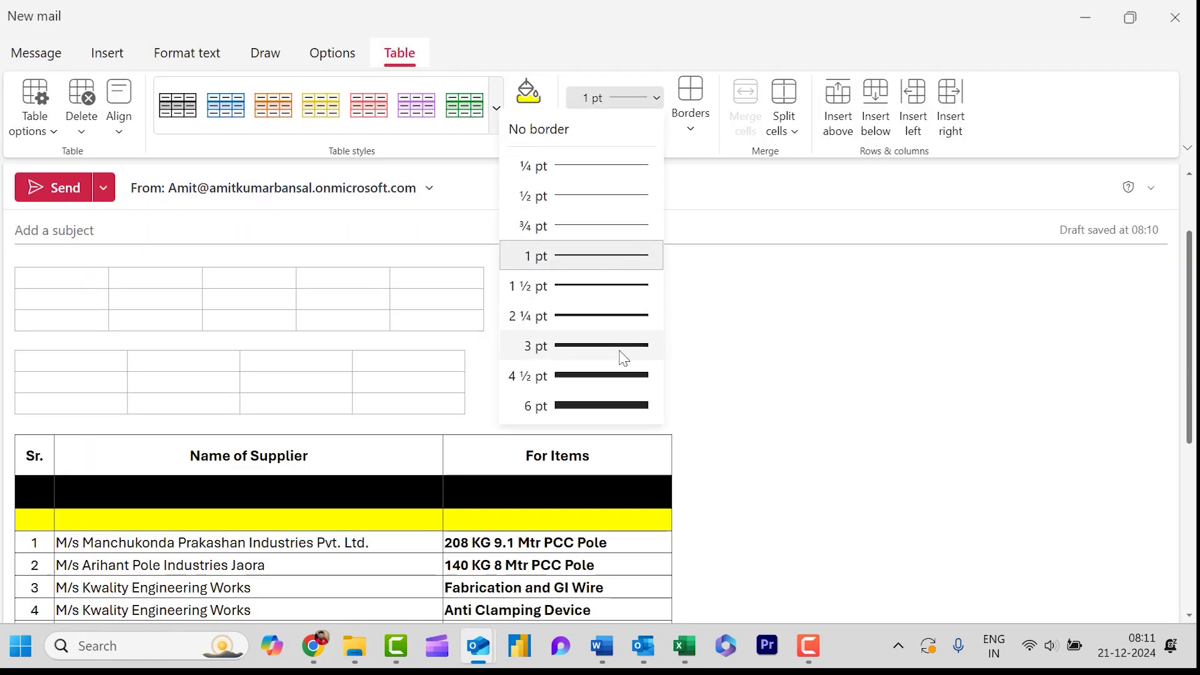
{"action": "left_click", "coordinate": [613, 383]}
{"action": "left_click", "coordinate": [693, 295]}
{"action": "left_click", "coordinate": [438, 278]}
{"action": "left_click", "coordinate": [659, 120]}
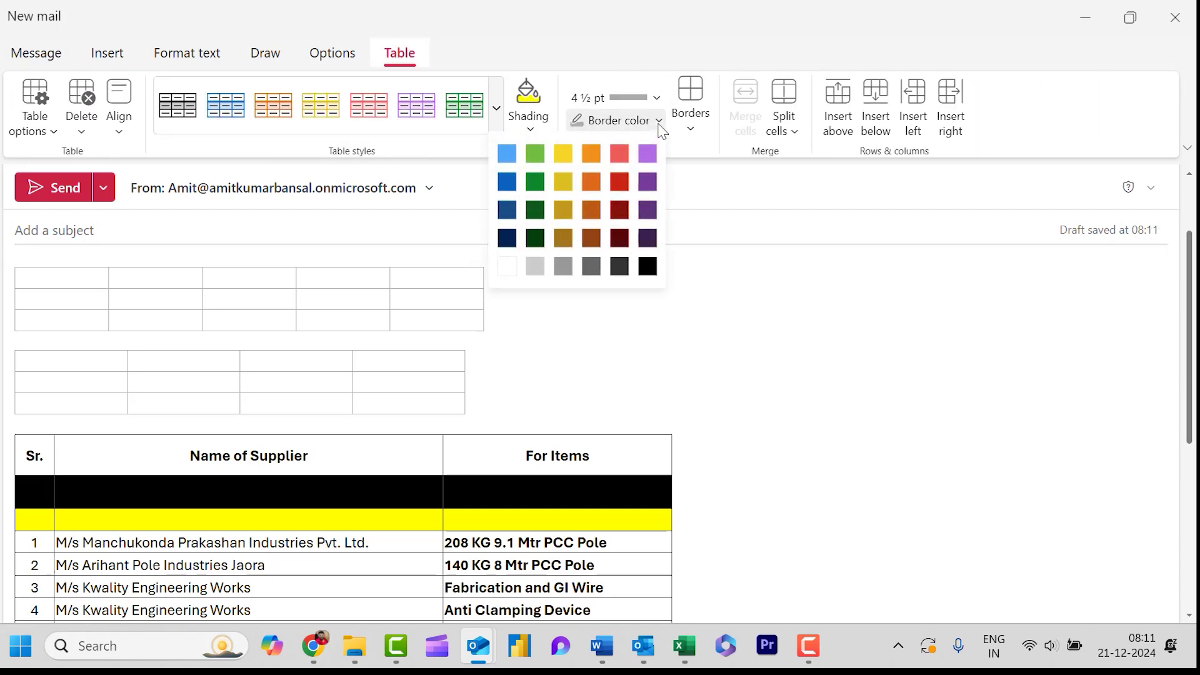
{"action": "left_click", "coordinate": [690, 128]}
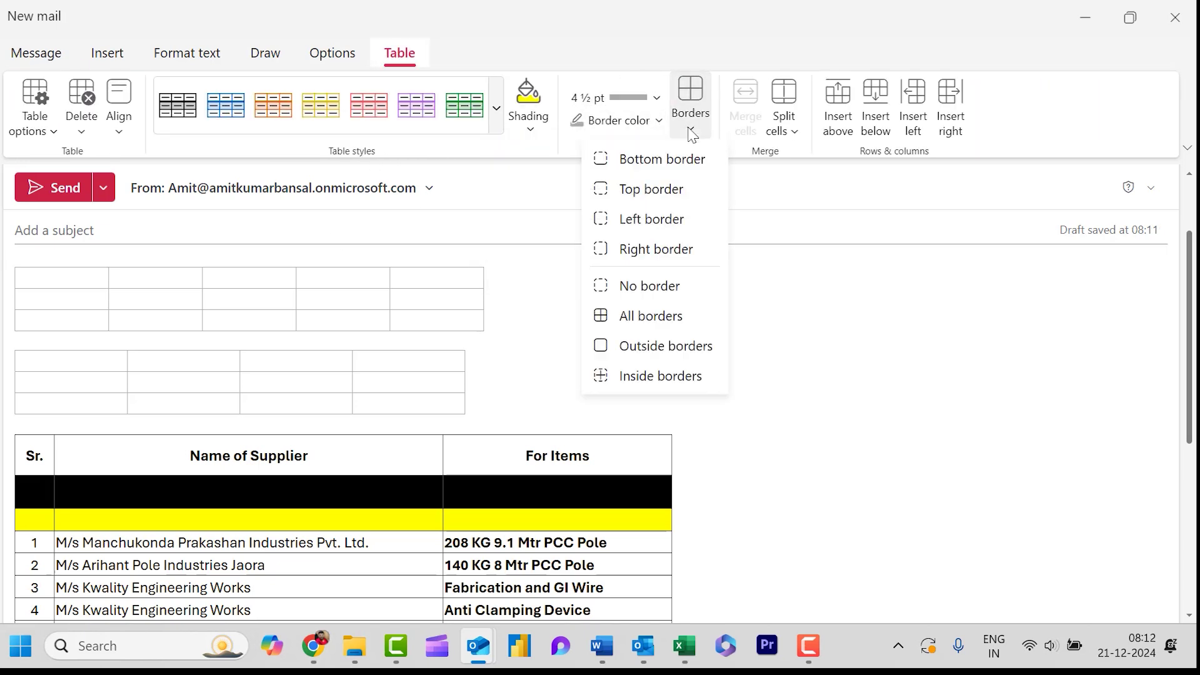
{"action": "left_click", "coordinate": [639, 159]}
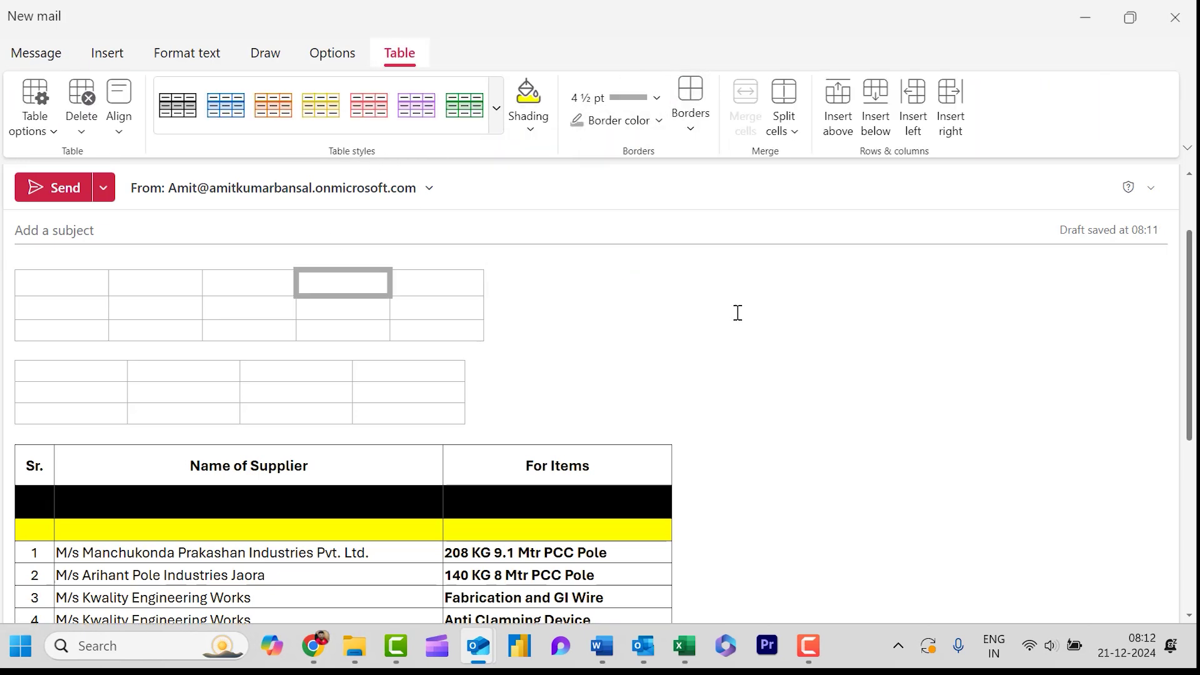
Select the whole top table and apply 4½ pt All borders to every cell.
{"action": "left_click", "coordinate": [736, 313]}
{"action": "left_click", "coordinate": [10, 260]}
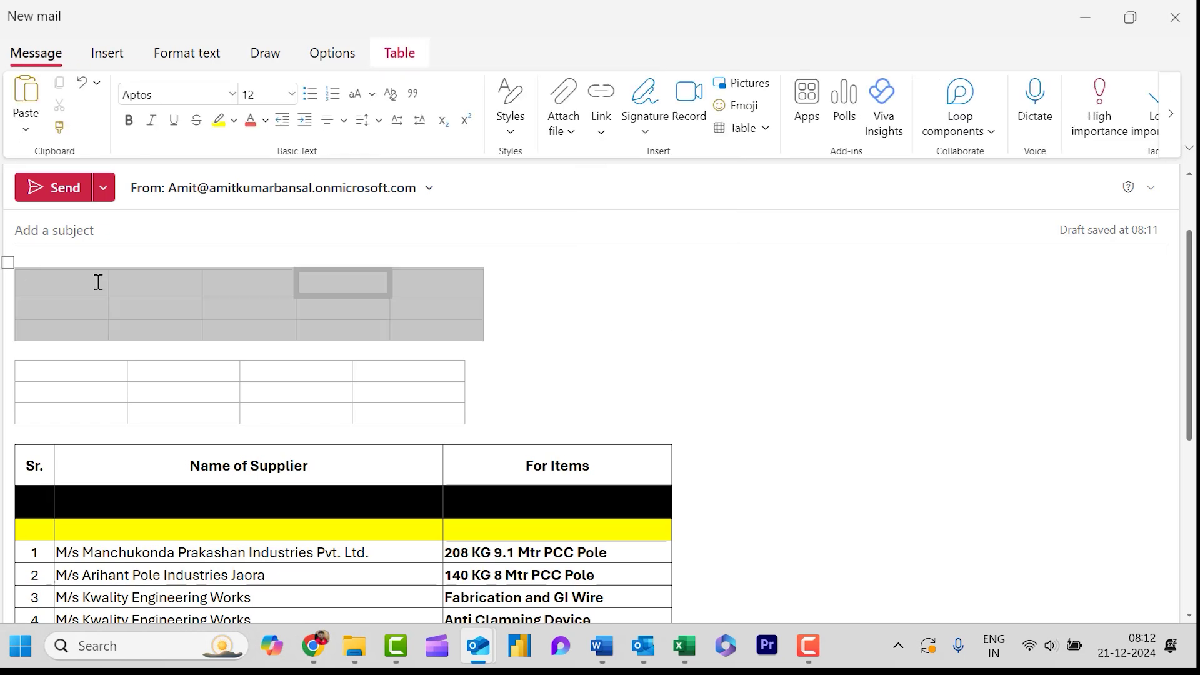
{"action": "left_click", "coordinate": [400, 52]}
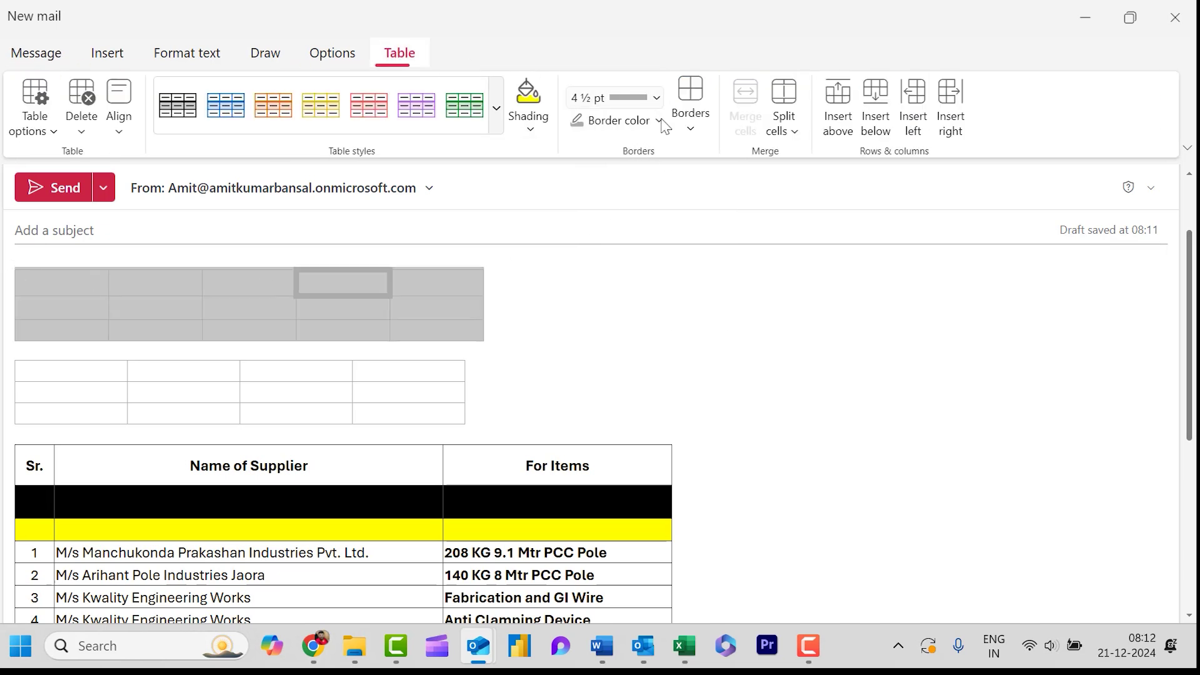
{"action": "left_click", "coordinate": [700, 129]}
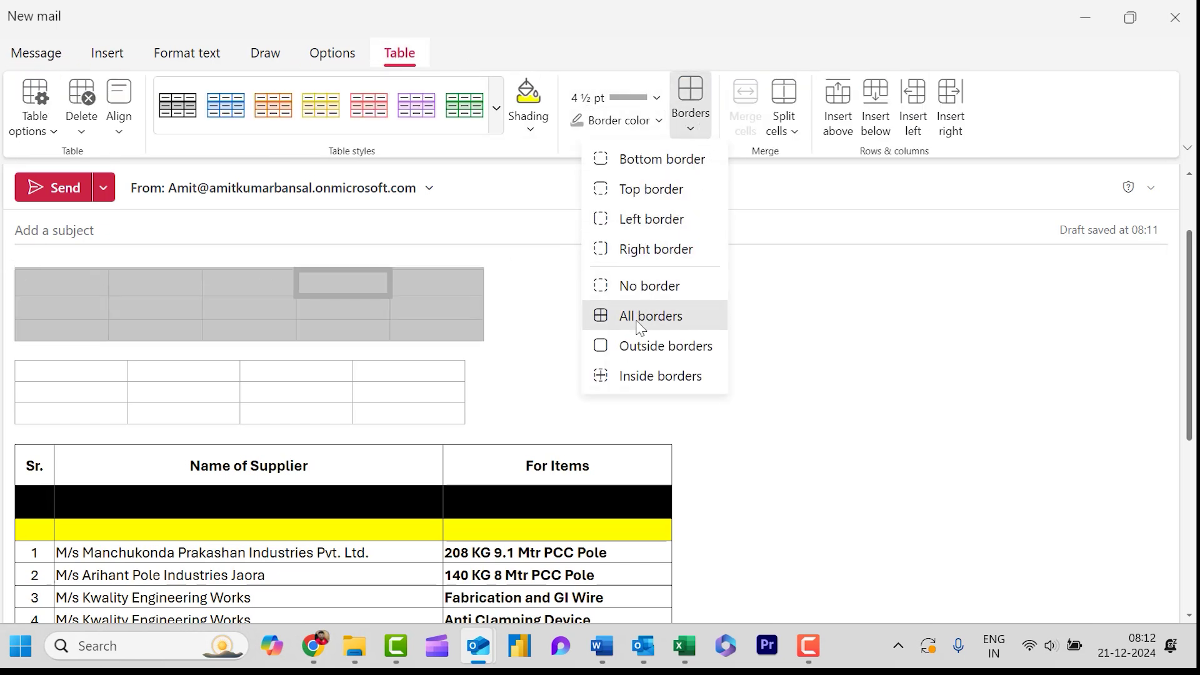
{"action": "left_click", "coordinate": [639, 320]}
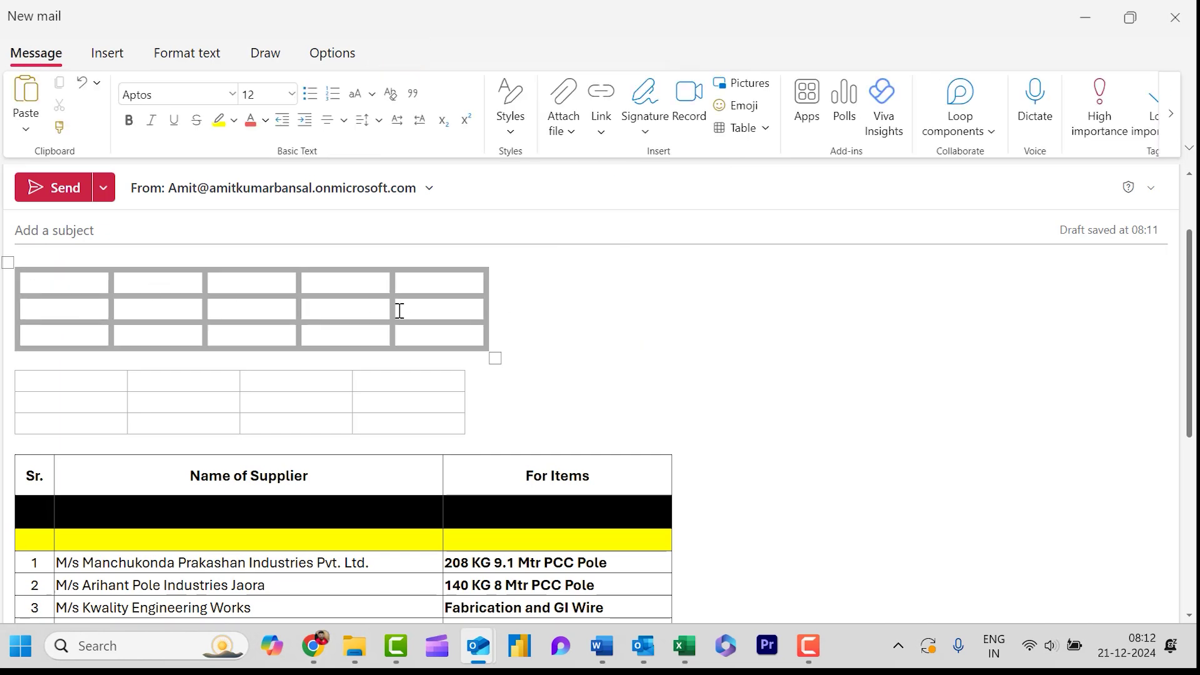
Reselect the top table and change its border colour to red.
{"action": "left_click", "coordinate": [43, 282]}
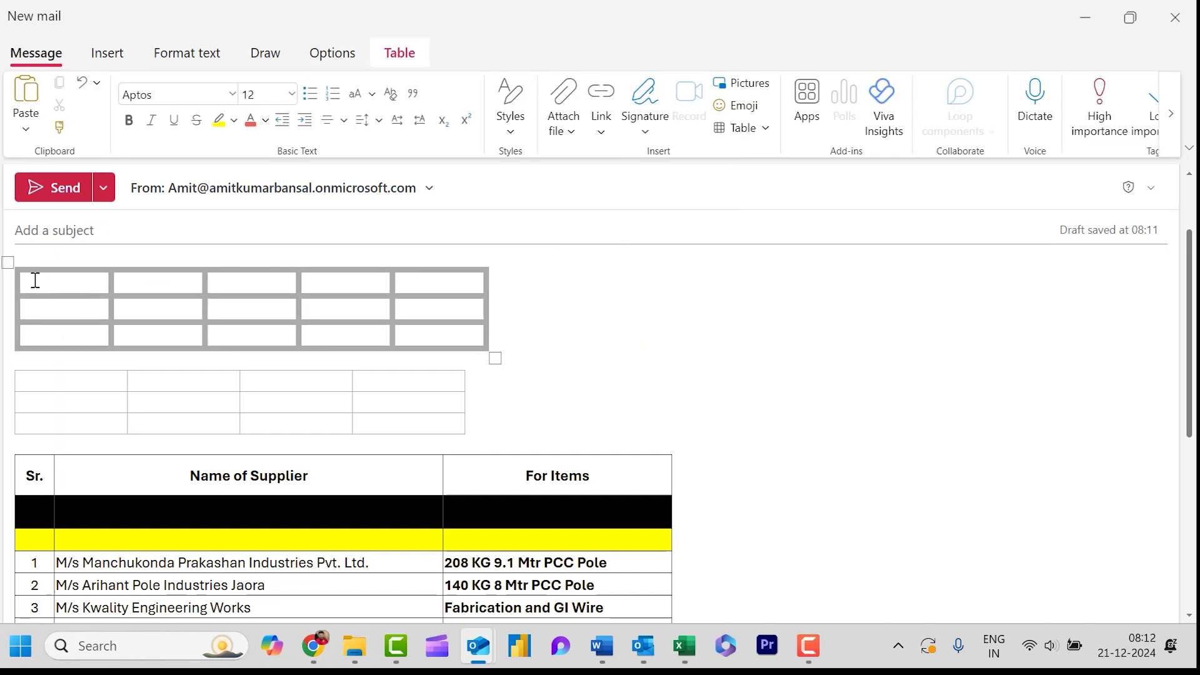
{"action": "left_click", "coordinate": [11, 266]}
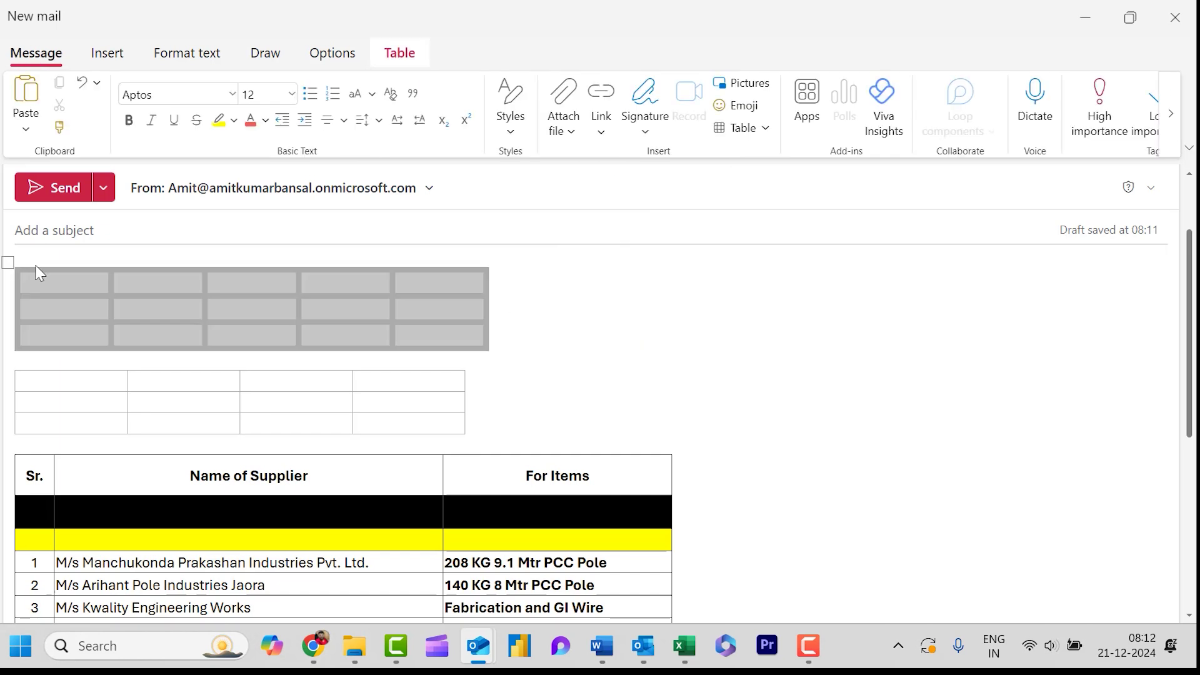
{"action": "left_click", "coordinate": [396, 56]}
{"action": "left_click", "coordinate": [657, 120]}
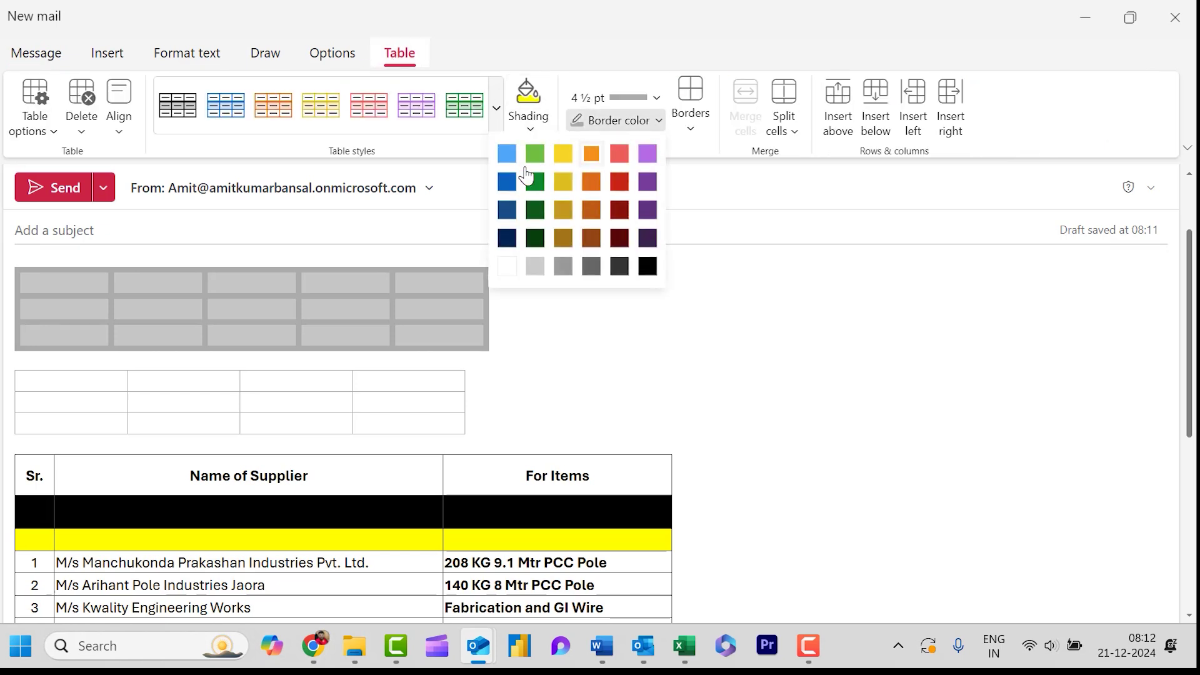
{"action": "left_click", "coordinate": [619, 181]}
{"action": "left_click", "coordinate": [685, 283]}
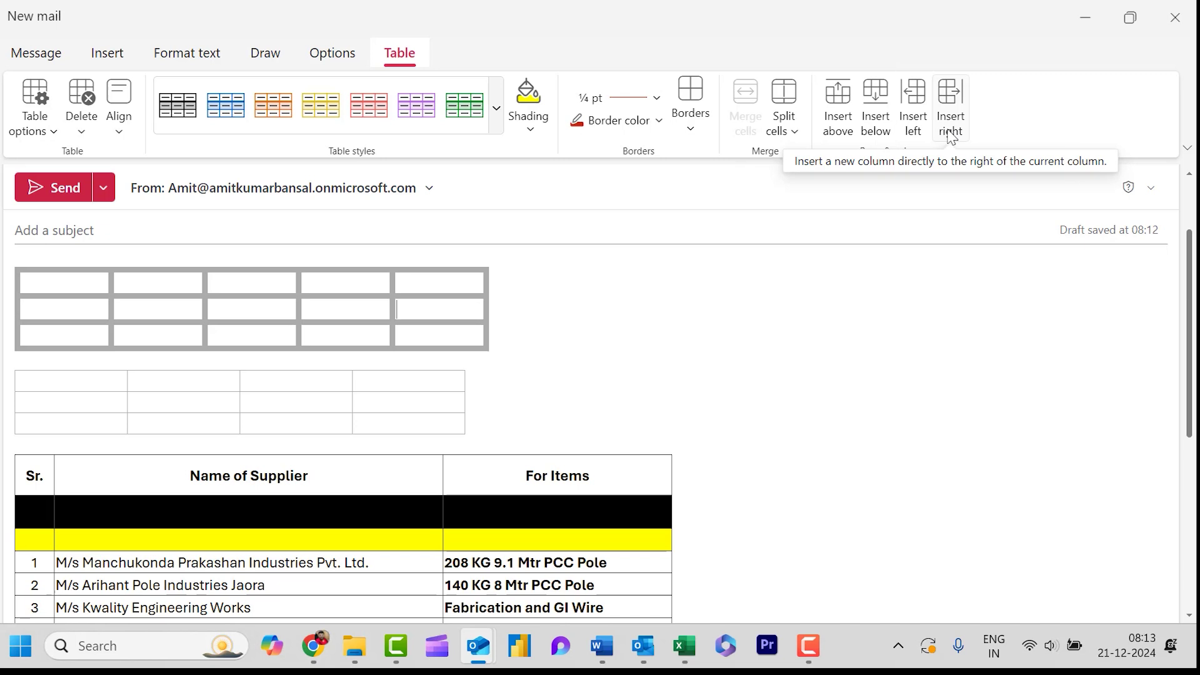
{"action": "left_click", "coordinate": [249, 316]}
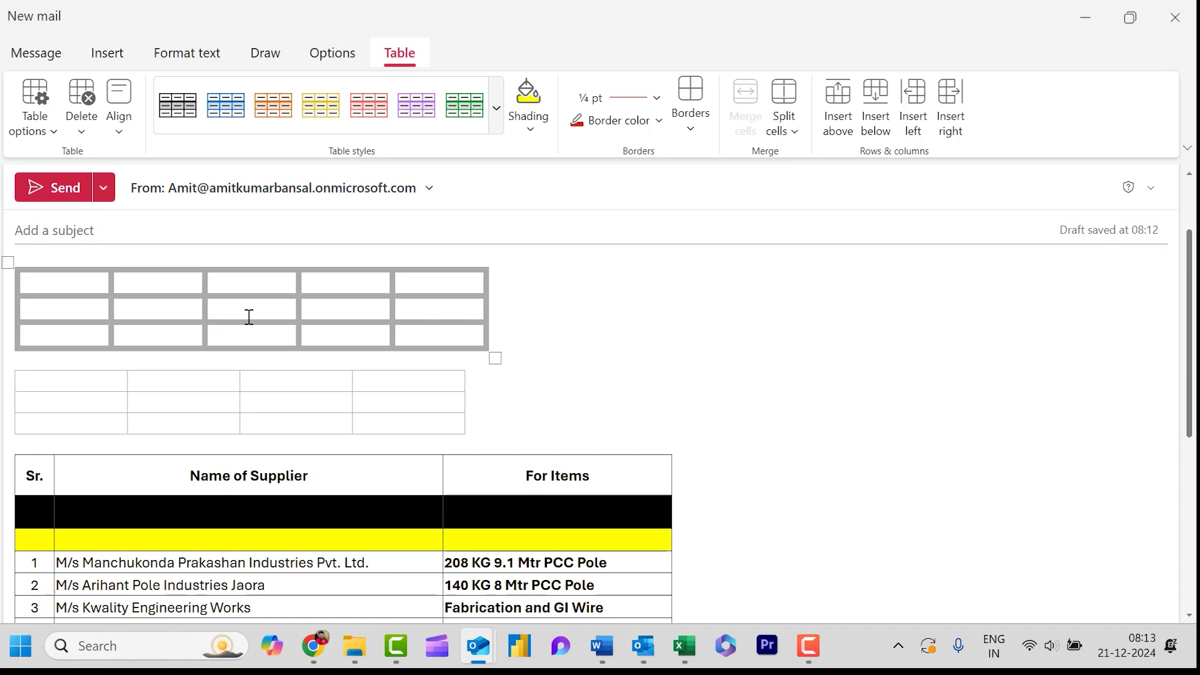
Move the cursor into the body outside the tables so the Message tools return.
{"action": "left_click", "coordinate": [697, 334]}
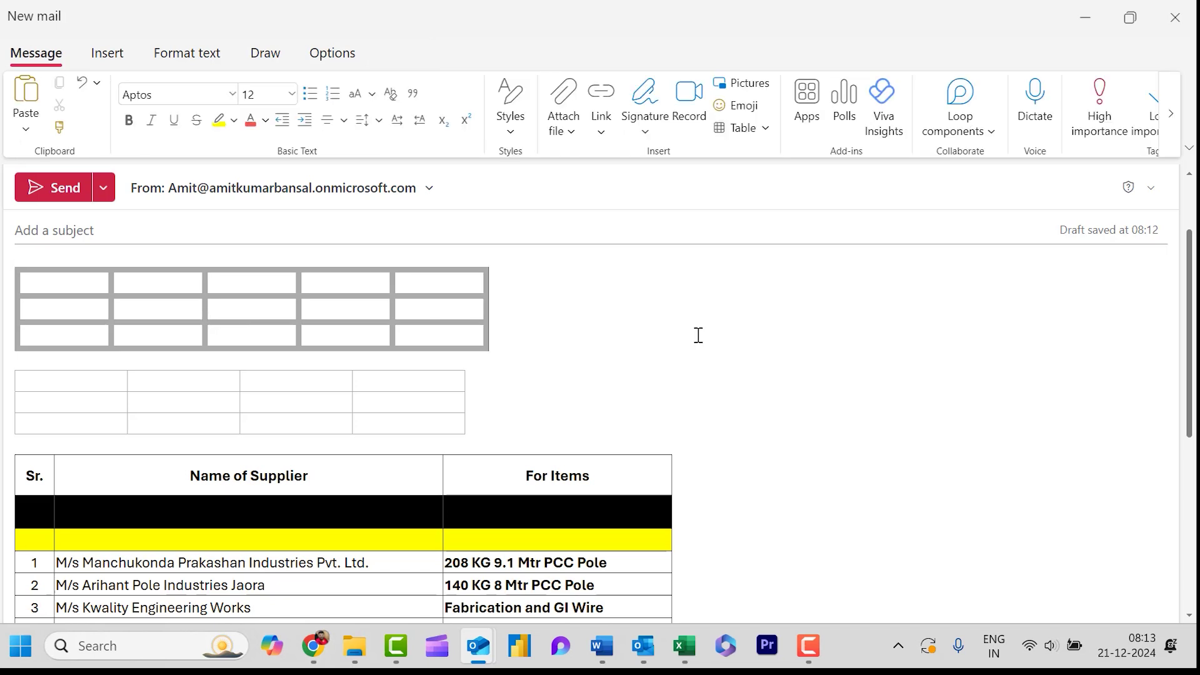